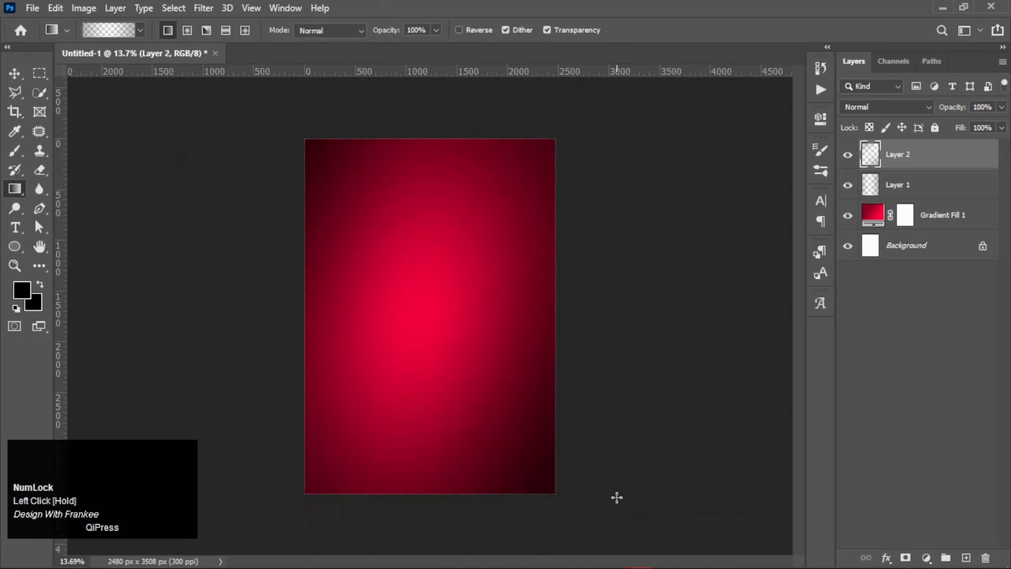
Set the blend mode of Layer 2 to Luminosity
left_click(884, 105)
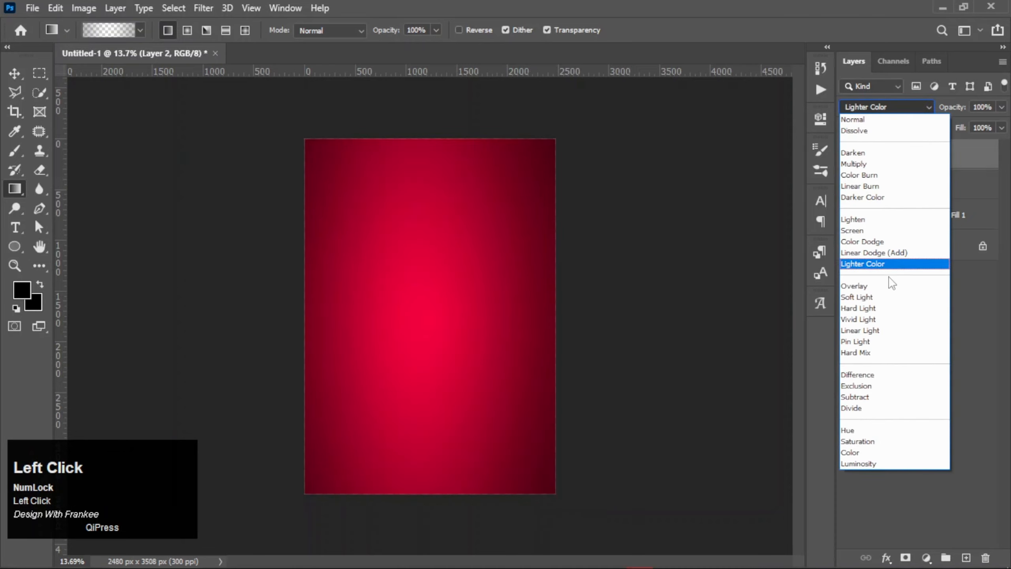
left_click(890, 464)
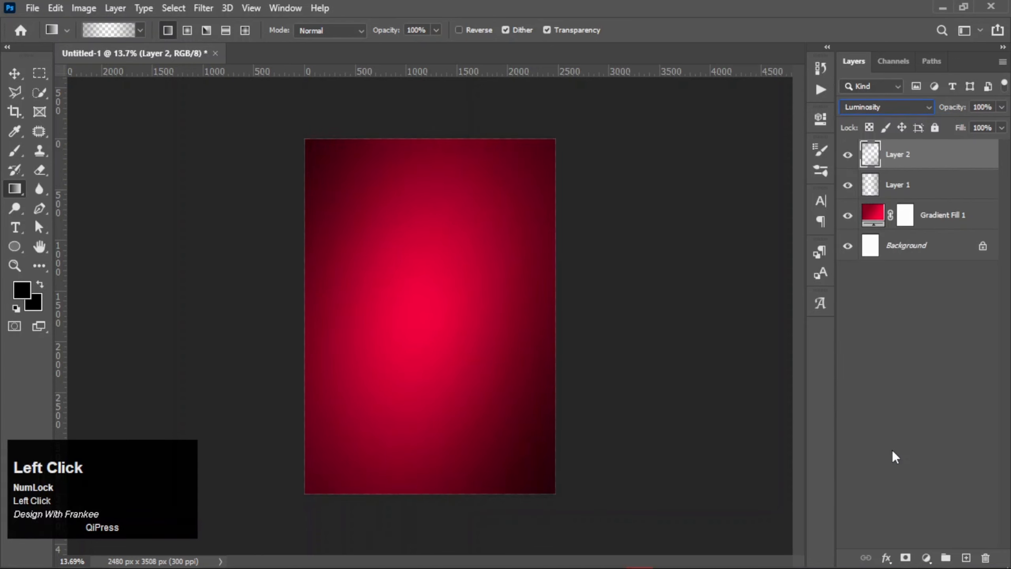
key("ctrl+0")
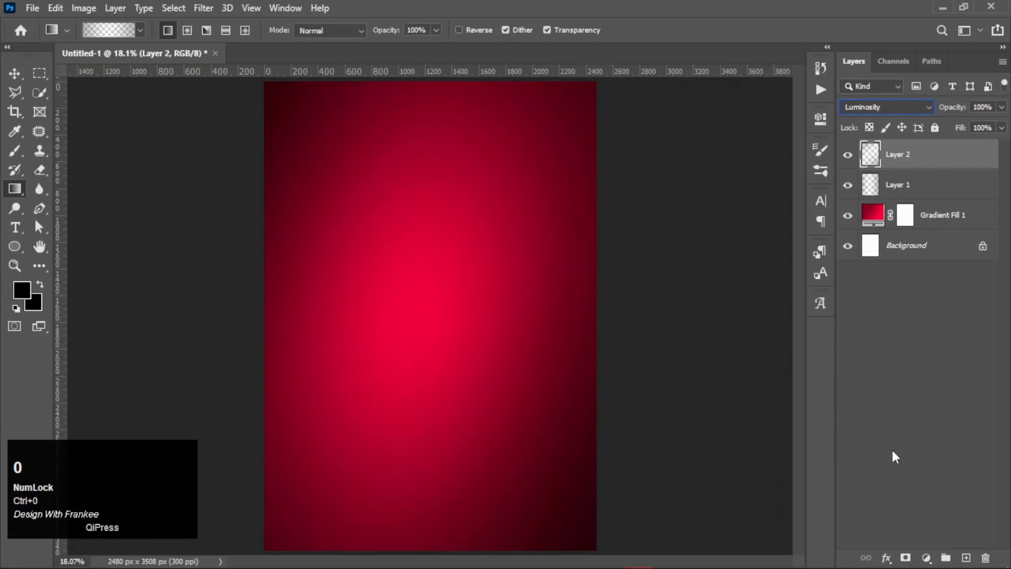
Group Layer 2, Layer 1 and Gradient Fill 1, and name the group Background
left_click(960, 210, "shift")
key("ctrl+g")
double_click(904, 148)
type("Background")
key("Return")
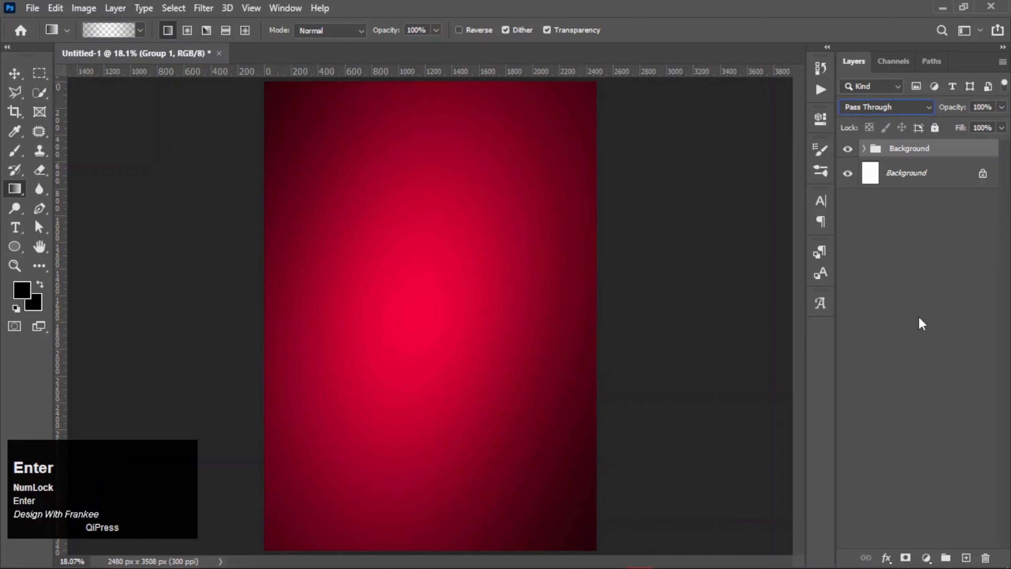
left_click(916, 321)
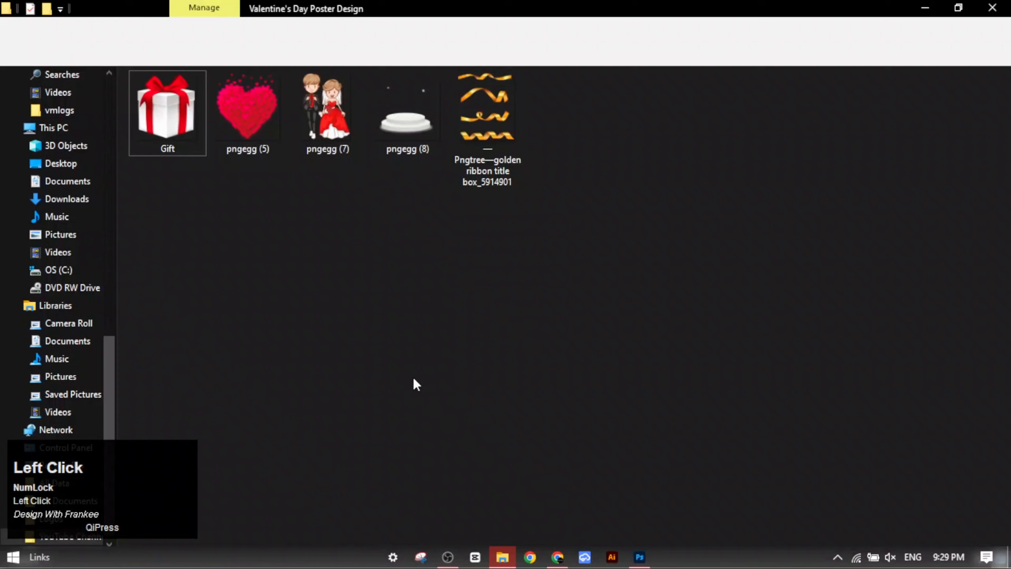
Place the pngegg (8) podium image from the Valentine's Day Poster Design folder, enlarge it slightly and centre it near the poster's bottom
left_click(406, 113)
left_click_drag(406, 114, 500, 396)
left_click_drag(437, 361, 432, 476)
scroll(449, 434, "down", 1)
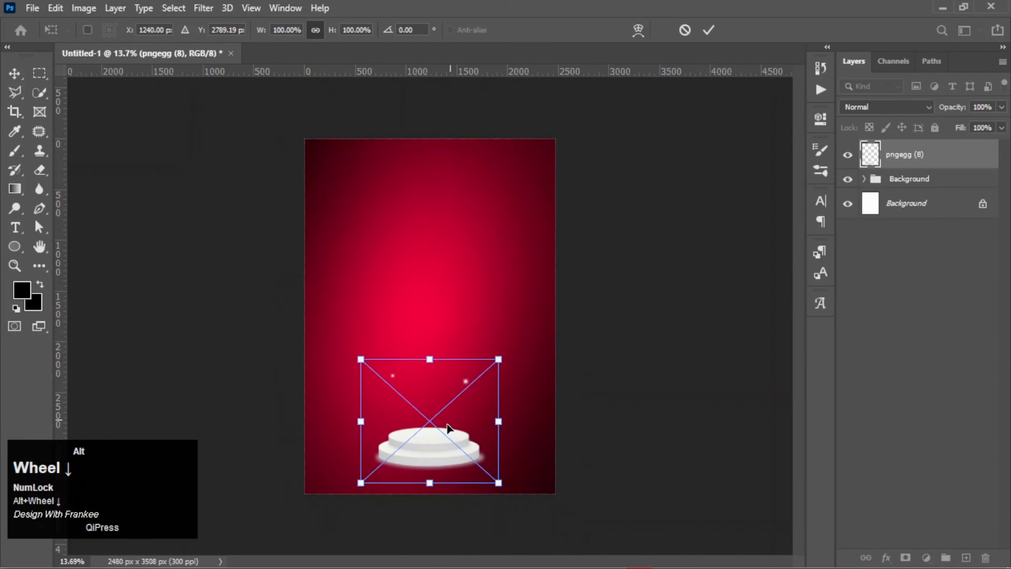
left_click_drag(498, 482, 512, 494)
left_click_drag(431, 437, 430, 425)
double_click(430, 425)
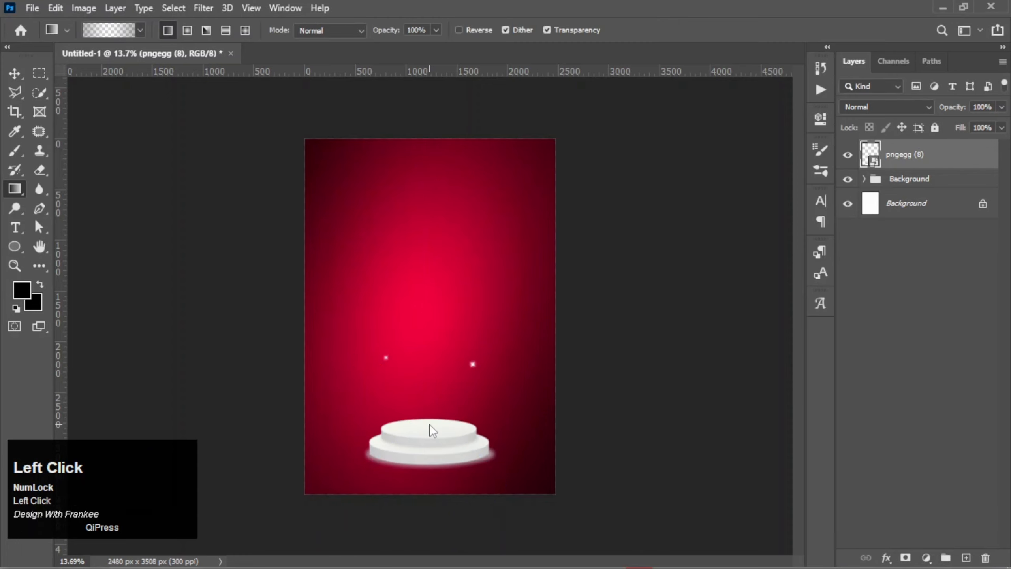
Add a layer mask to the podium layer and paint out both sparkles with a hard 500 px black brush
left_click(906, 557)
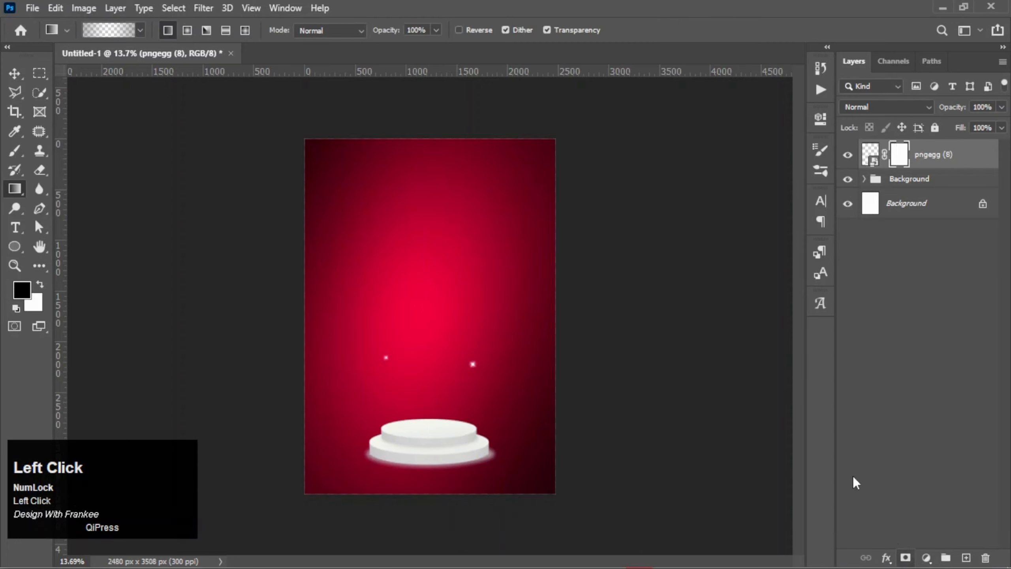
key("b")
right_click(469, 290)
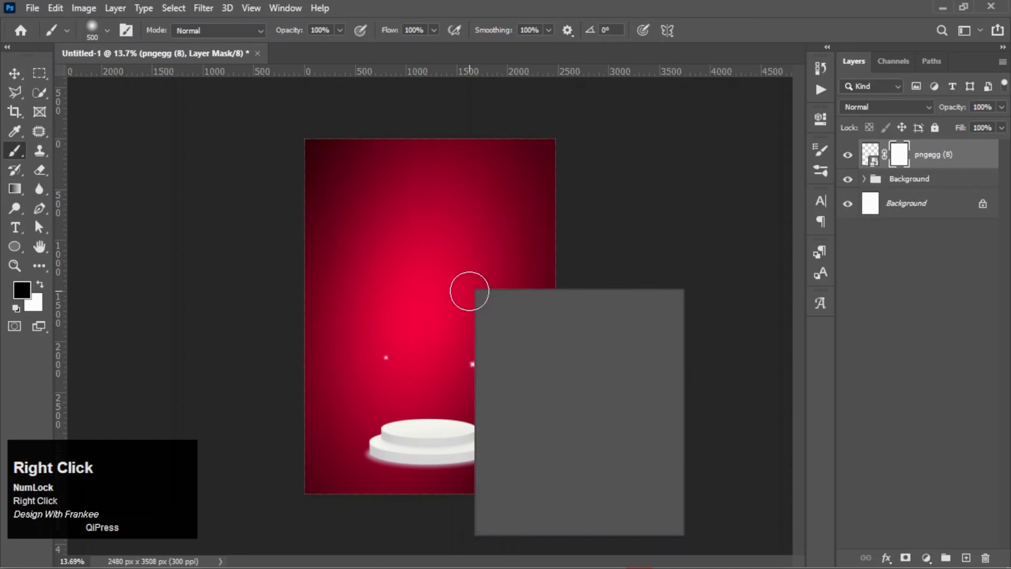
double_click(562, 474)
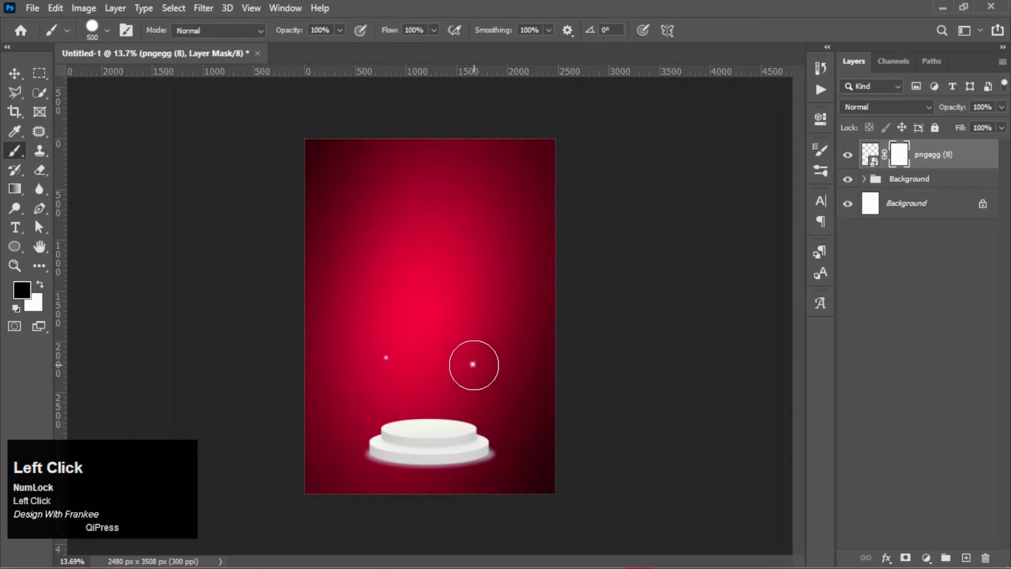
mouse_move(472, 364)
left_mouse_down()
mouse_move(376, 354)
mouse_move(417, 356)
mouse_move(392, 356)
left_mouse_up()
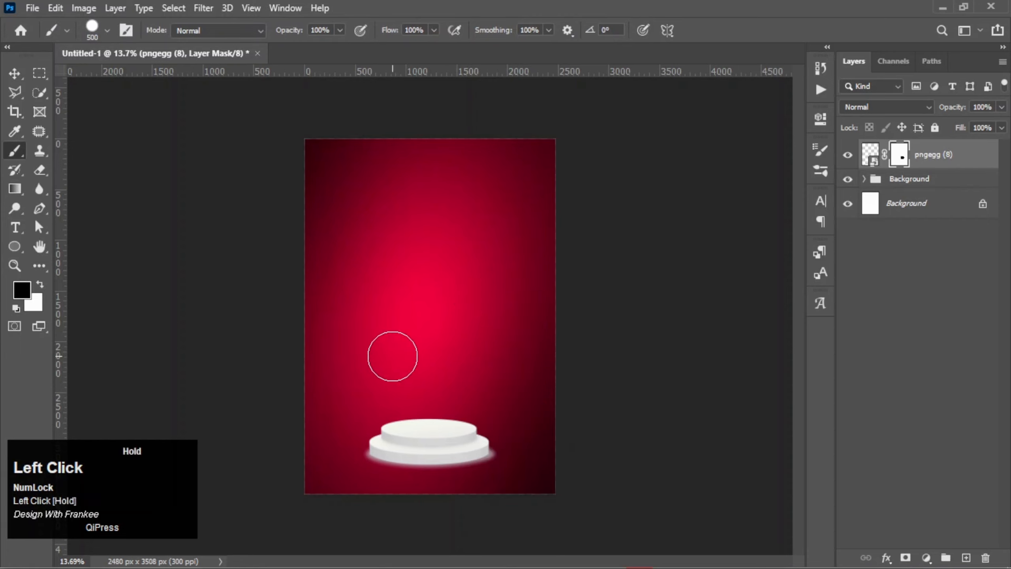
key("v")
key("ctrl+0")
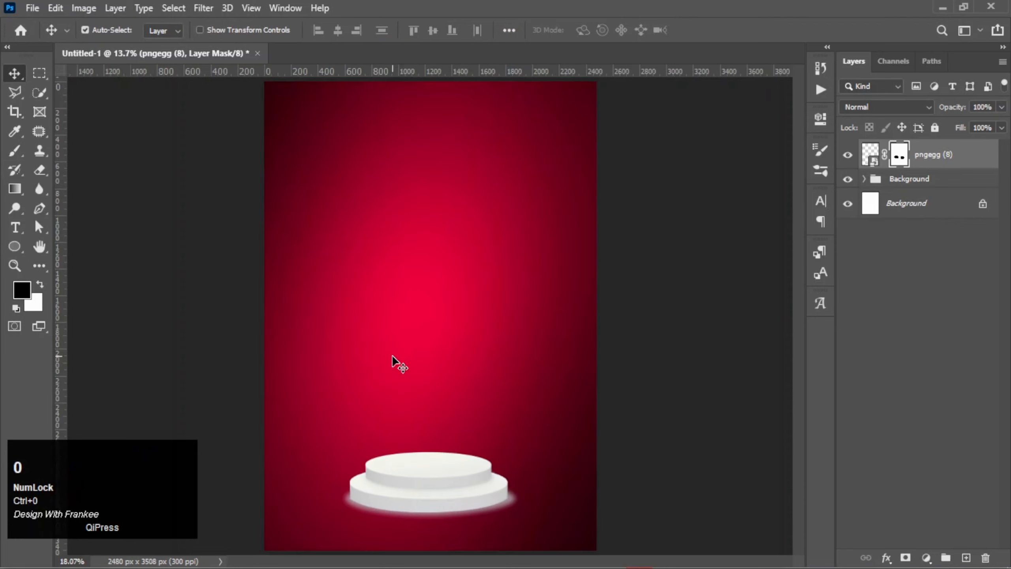
Place the pngegg (7) couple image, scale it to about 40% and stand it on the podium
left_click(501, 559)
left_click_drag(327, 112, 493, 394)
left_click_drag(596, 546, 454, 398)
left_click_drag(430, 343, 426, 394)
double_click(426, 394)
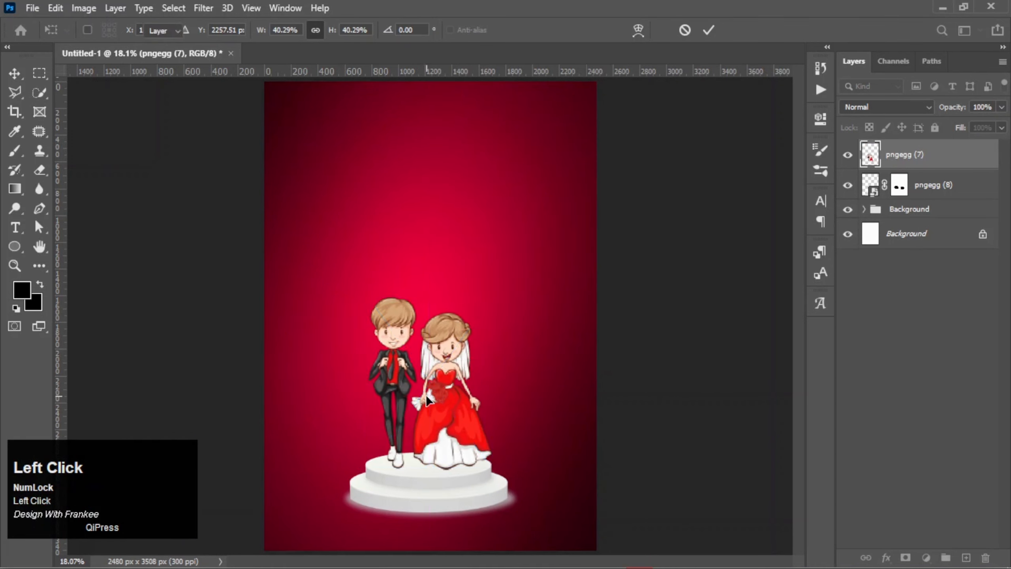
Scale the podium layer pngegg (8) to about 124% and adjust its position under the couple
left_click(935, 187)
key("ctrl+t")
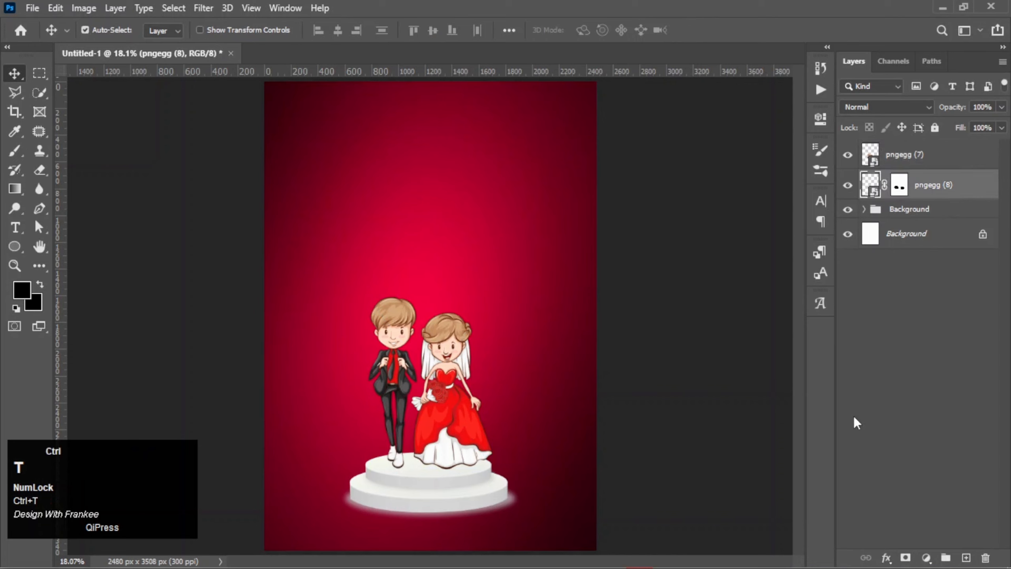
left_click_drag(541, 537, 565, 563)
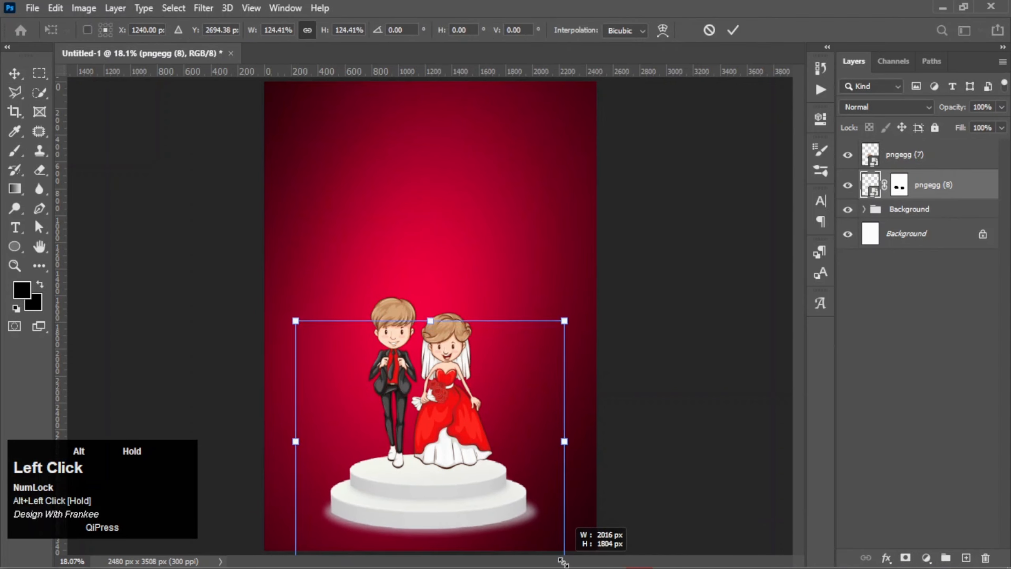
left_click_drag(479, 489, 483, 491)
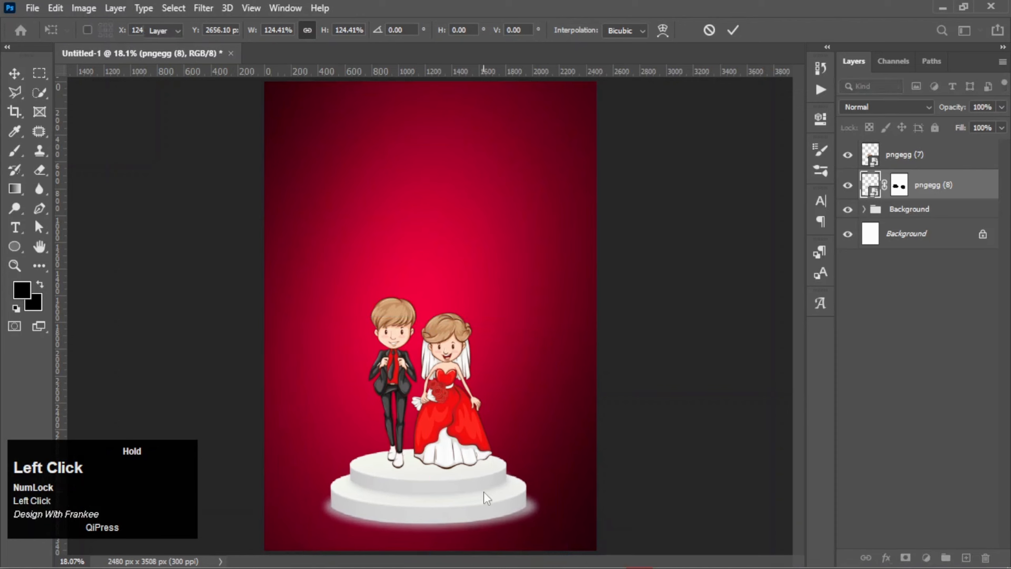
Move the couple slightly sideways, enlarge it and reposition it so both figures stand on the podium's upper tier
left_click(927, 158)
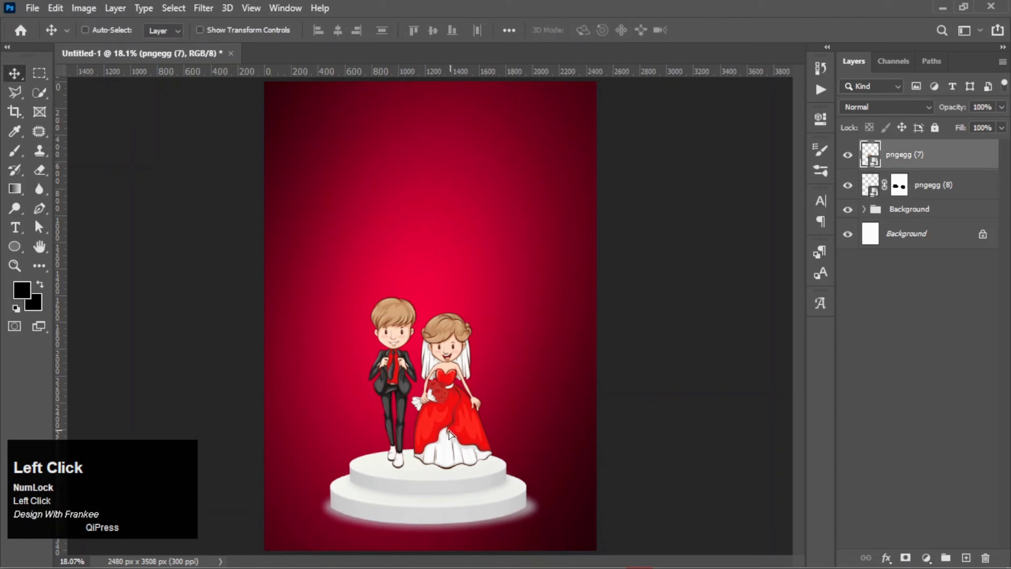
left_click_drag(448, 434, 447, 435)
key("ctrl+t")
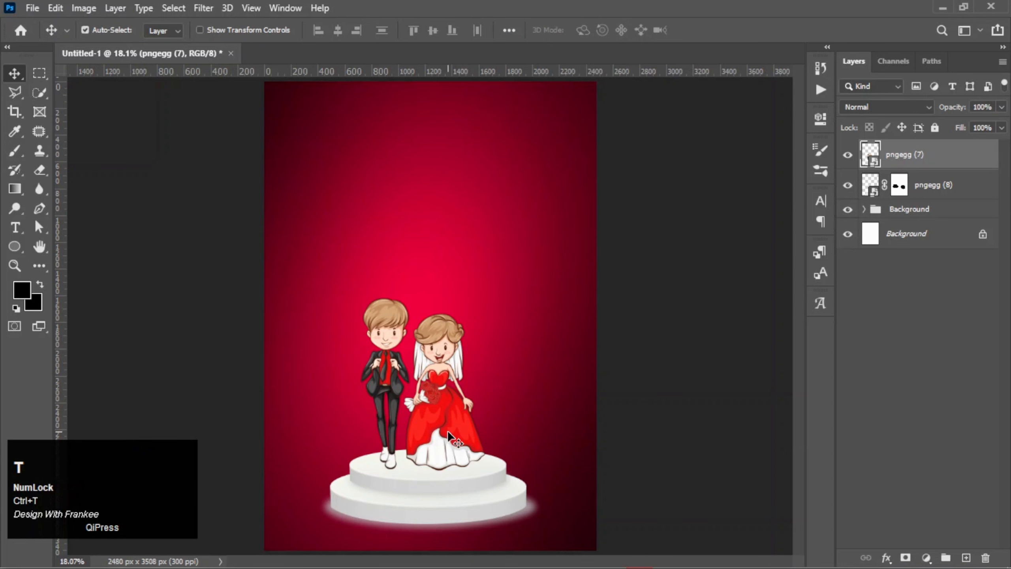
left_click(485, 470, "alt")
left_click_drag(485, 470, 499, 488)
left_click_drag(434, 435, 434, 413)
key("Return")
key("ctrl")
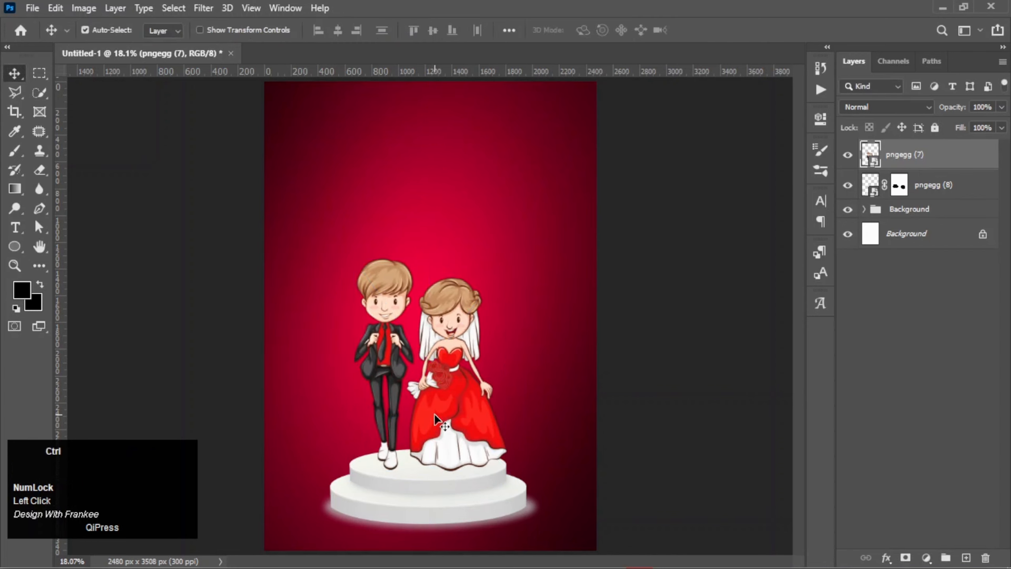
Draw a flat black ellipse about 1113 by 25 px under the couple's feet, directly above the podium layer
scroll(453, 407, "down", 1, "alt")
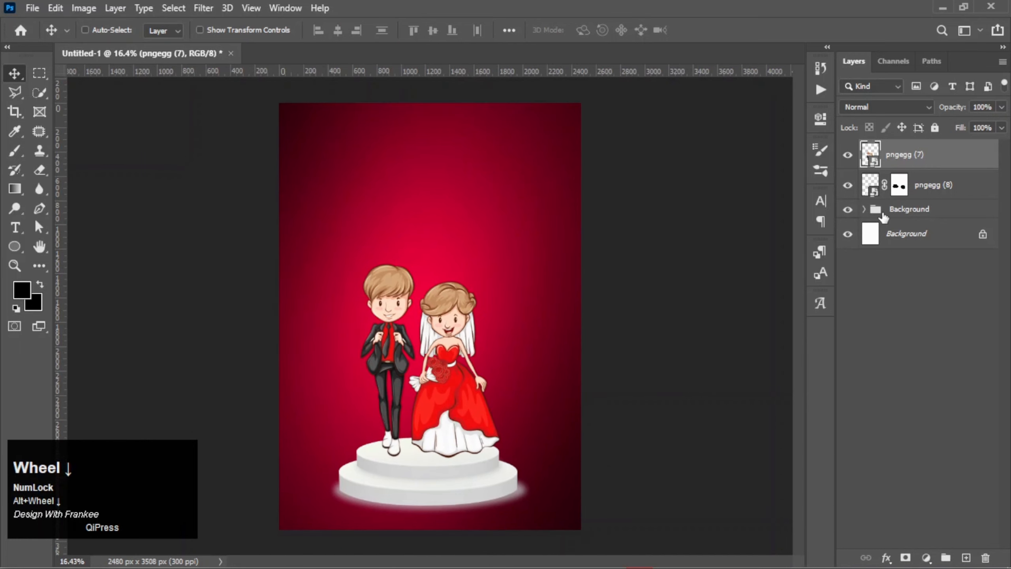
left_click(953, 196)
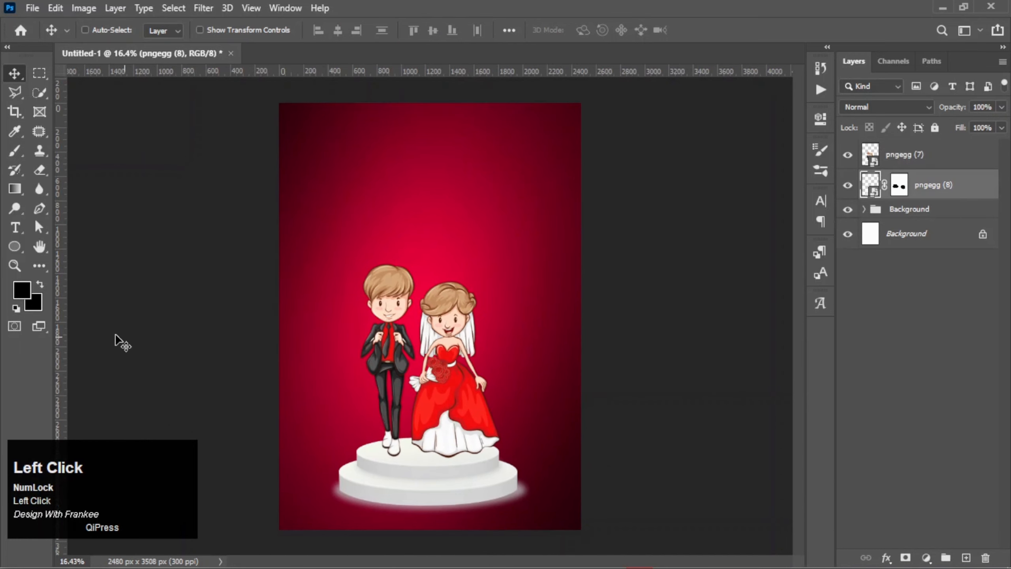
left_click(15, 246)
right_click(16, 247)
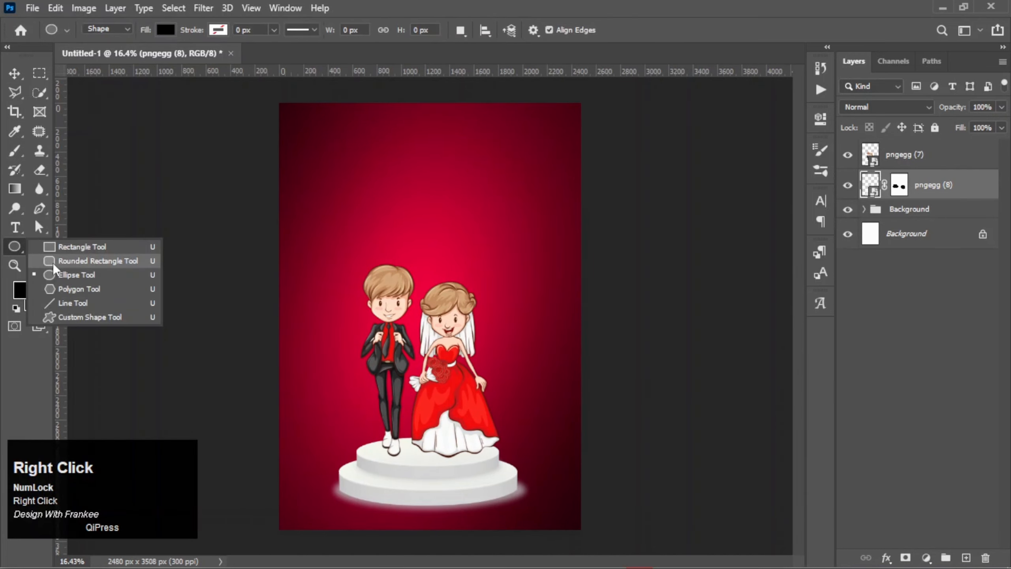
left_click(72, 278)
left_click_drag(365, 449, 500, 450)
left_click(613, 232)
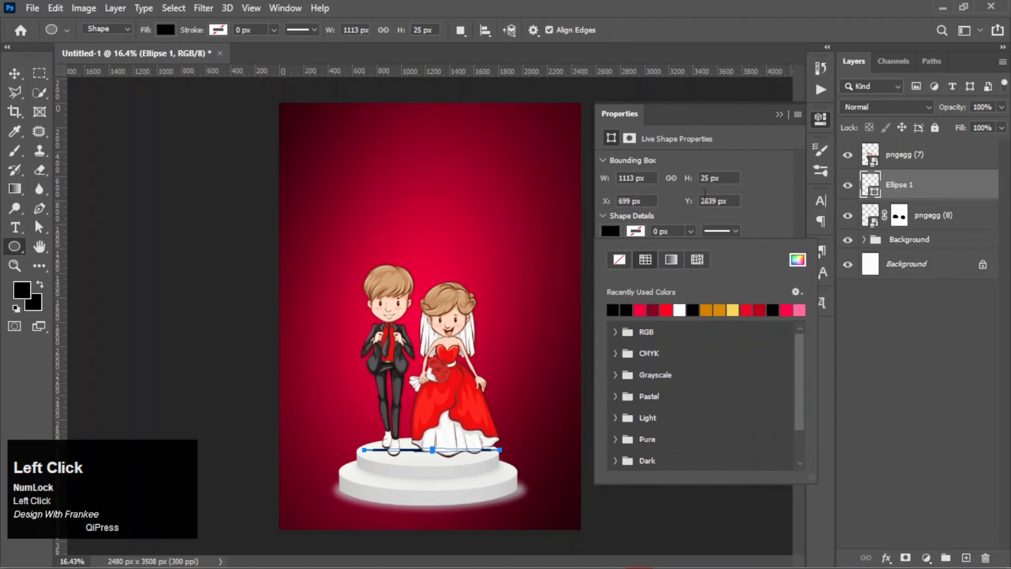
left_click(779, 115)
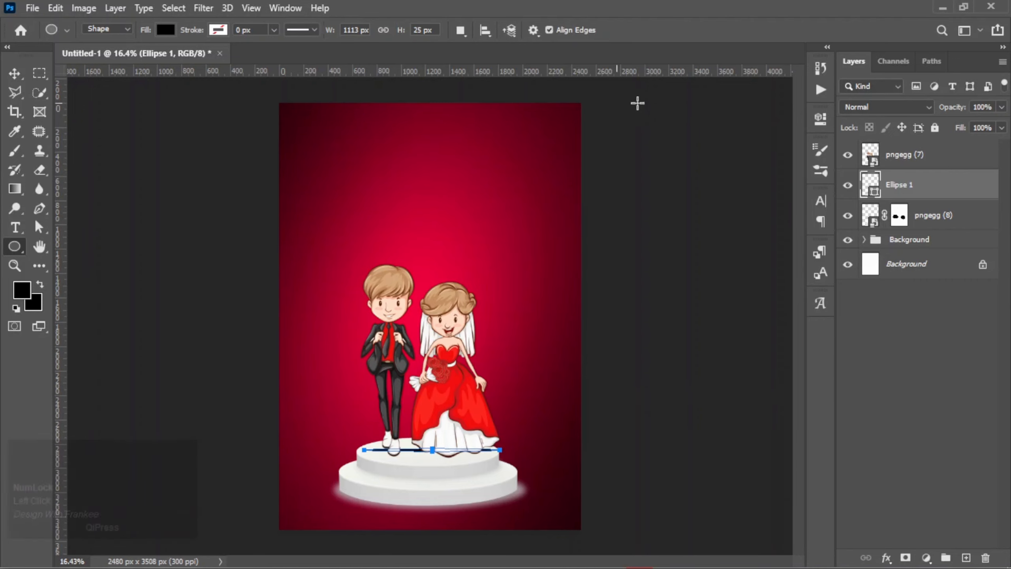
Convert Ellipse 1 to a smart object and soften it with a Gaussian Blur of 19.4 pixels radius
right_click(936, 191)
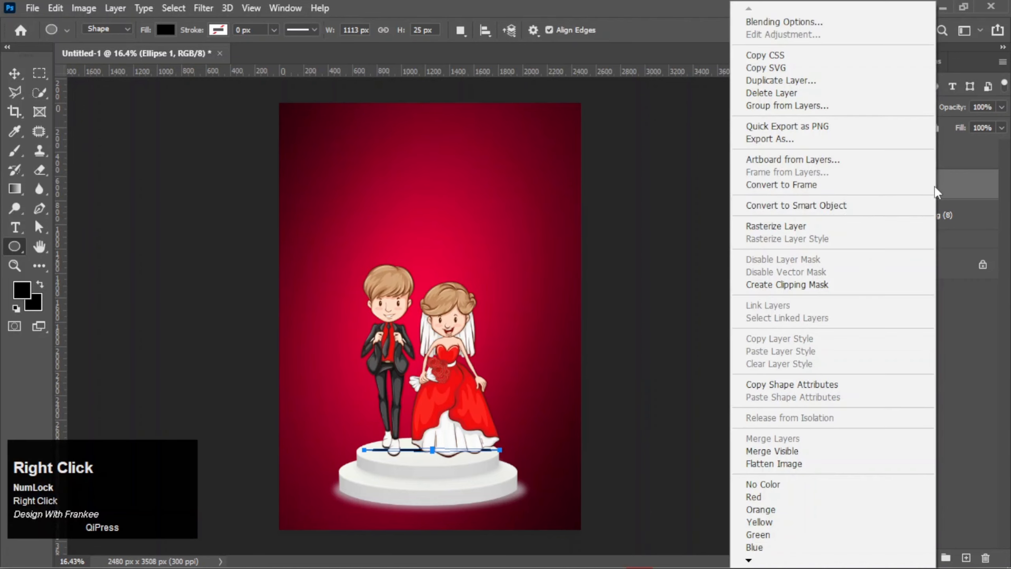
left_click(832, 206)
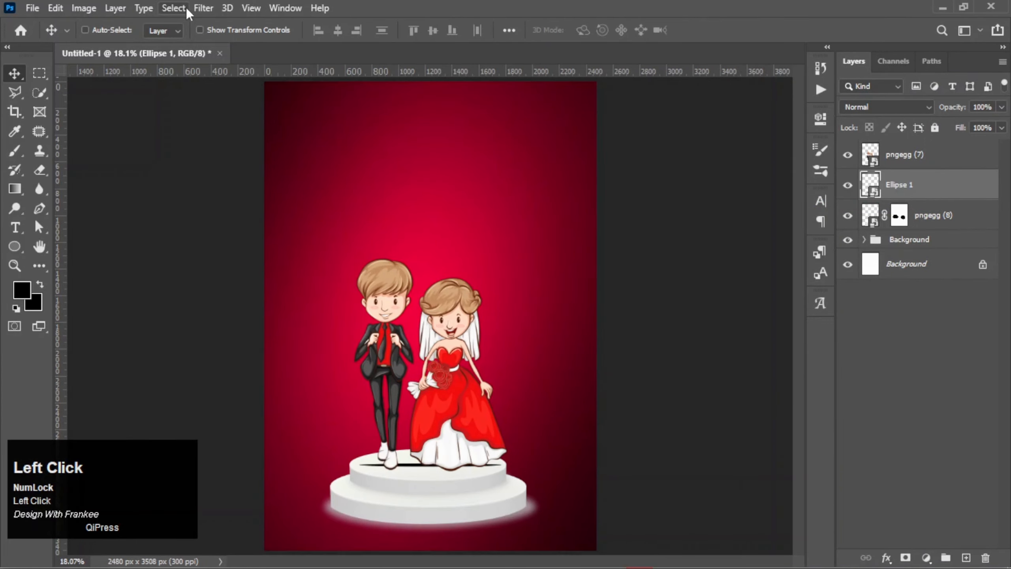
left_click(192, 8)
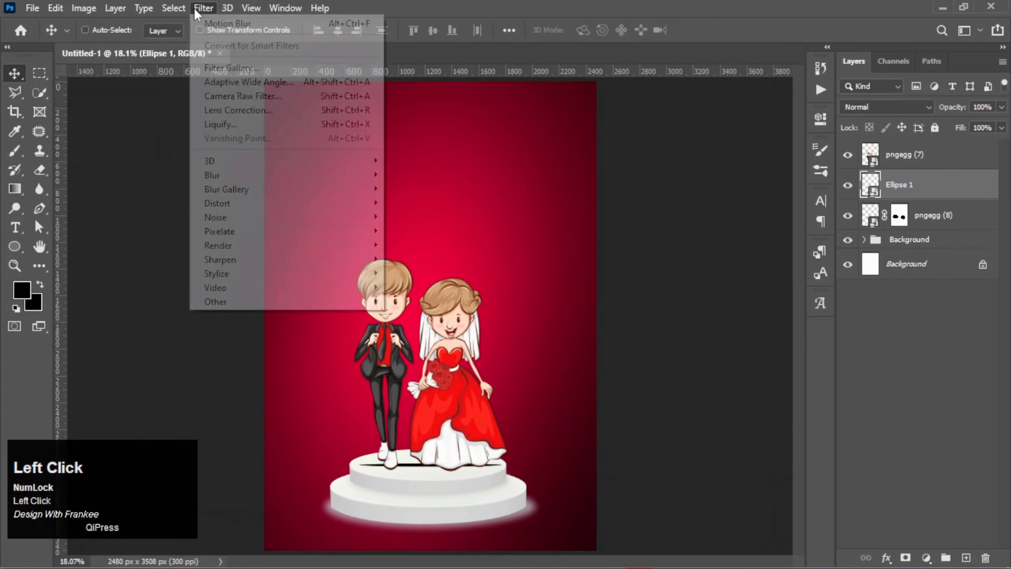
left_click(194, 8)
left_click(194, 8)
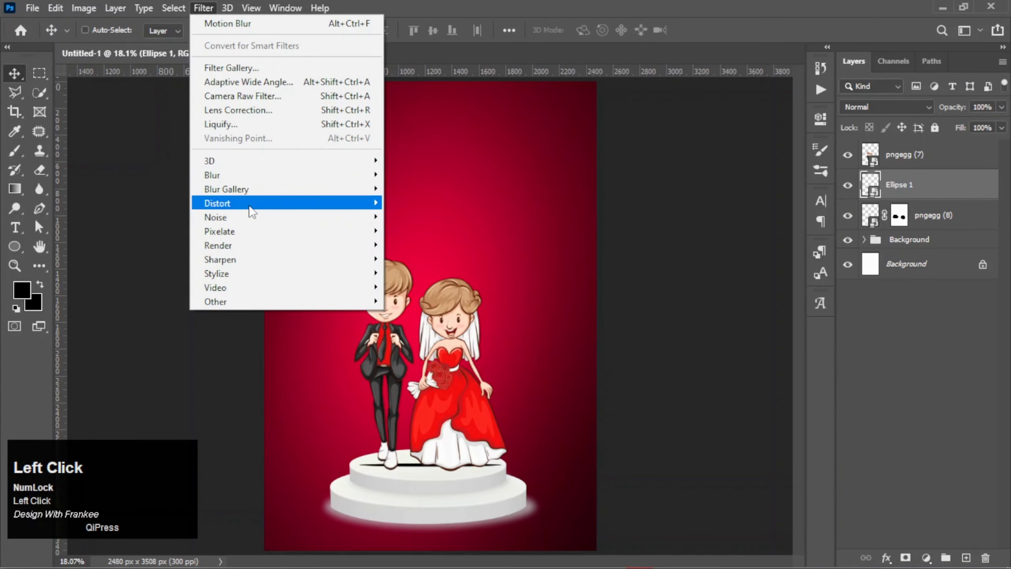
mouse_move(246, 176)
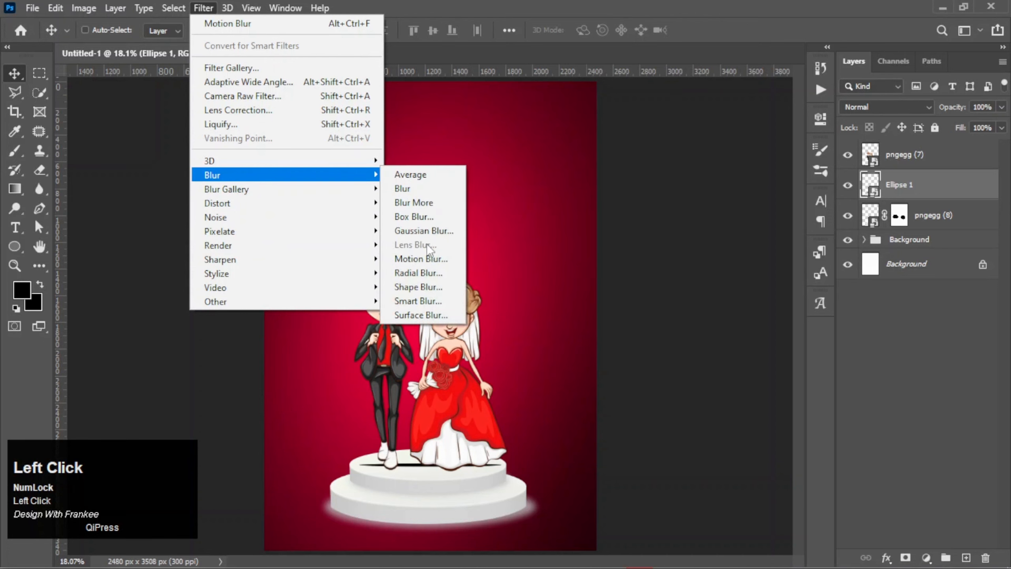
left_click(425, 231)
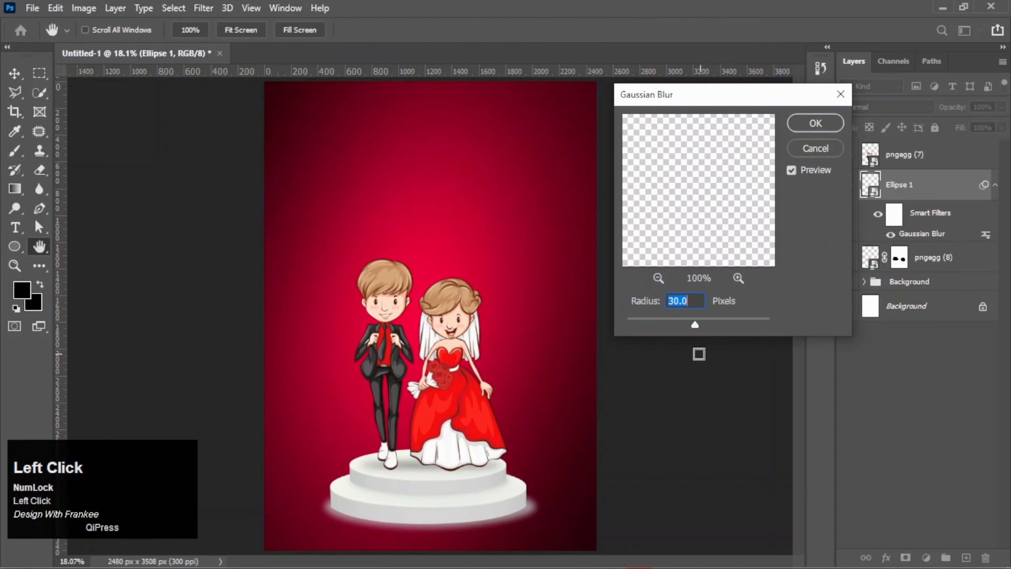
mouse_move(695, 327)
left_mouse_down()
mouse_move(672, 328)
mouse_move(699, 327)
mouse_move(690, 326)
left_mouse_up()
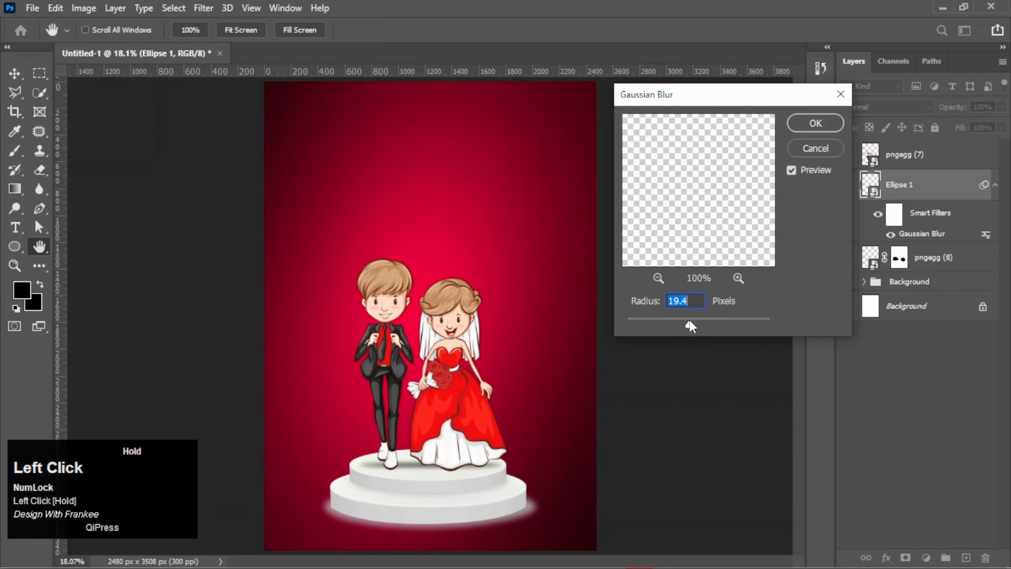
left_click(810, 124)
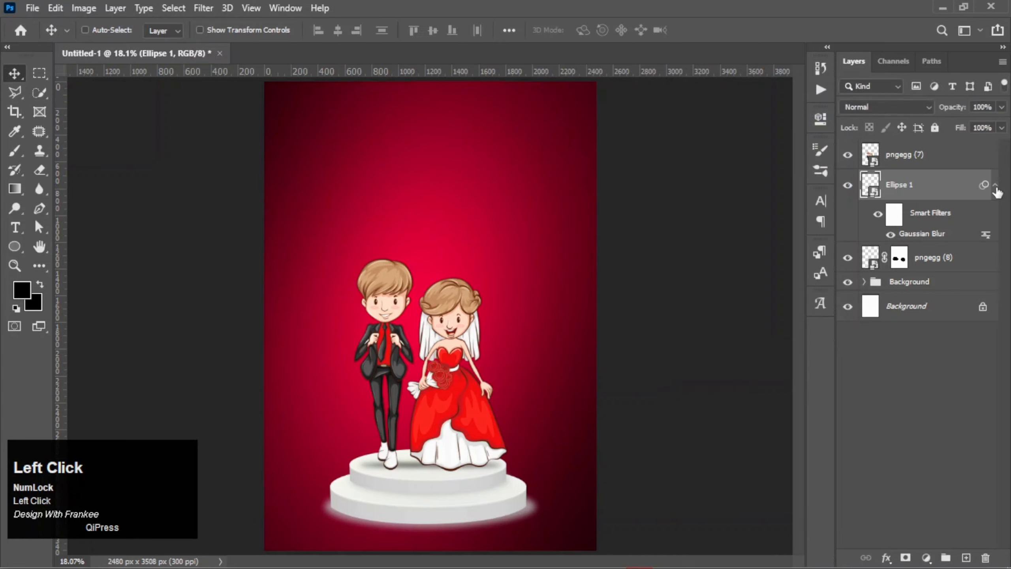
left_click(996, 185)
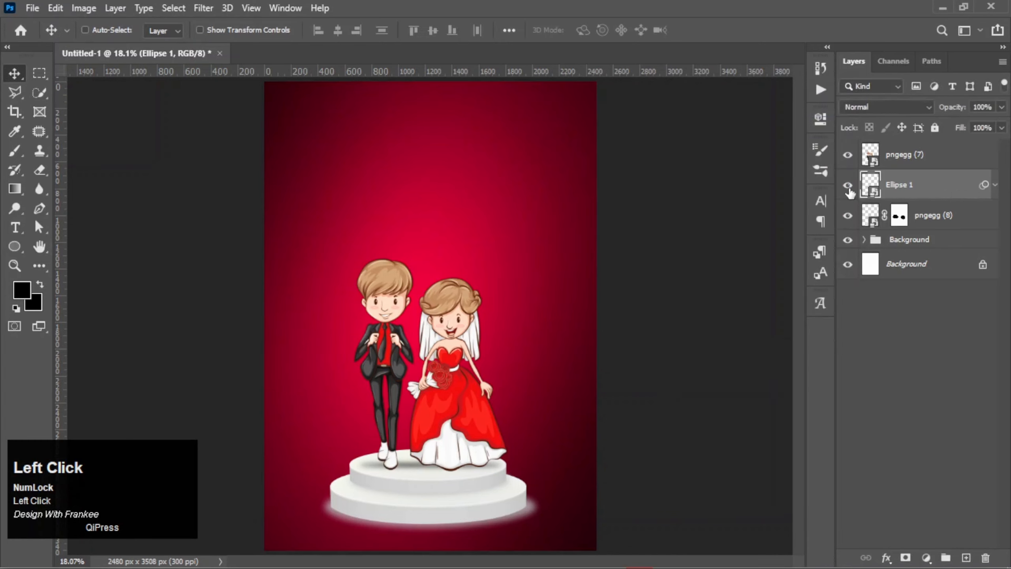
left_click(851, 159)
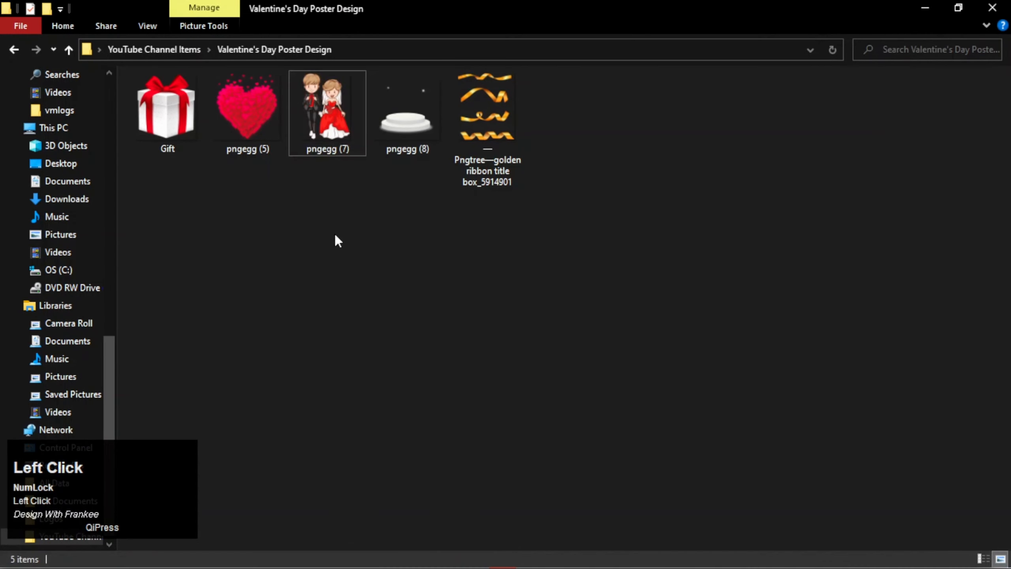
Place the pngegg (5) heart image from the poster's assets folder into the poster, behind the couple
left_click_drag(248, 112, 557, 430)
left_click(448, 322)
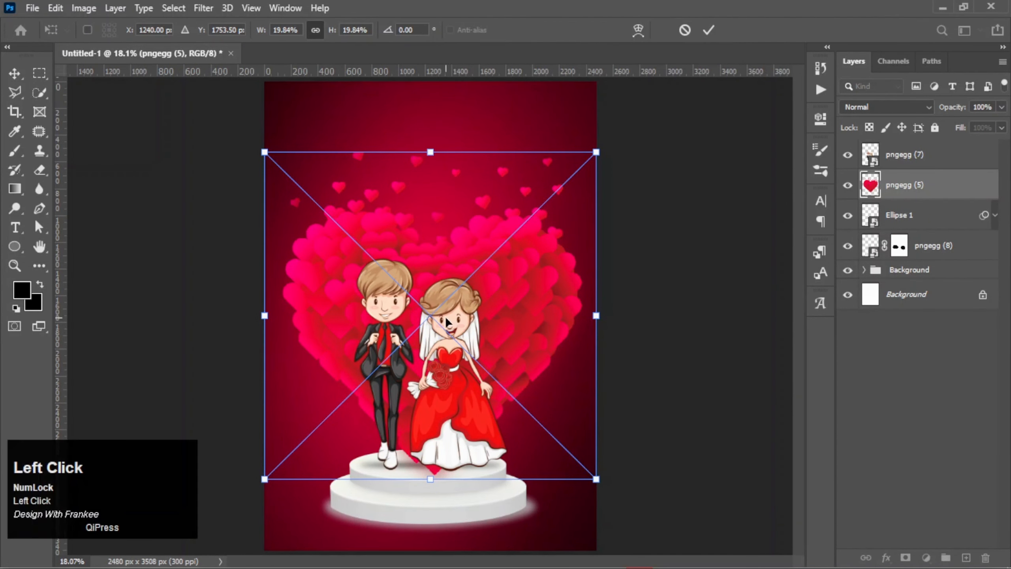
left_click(448, 322)
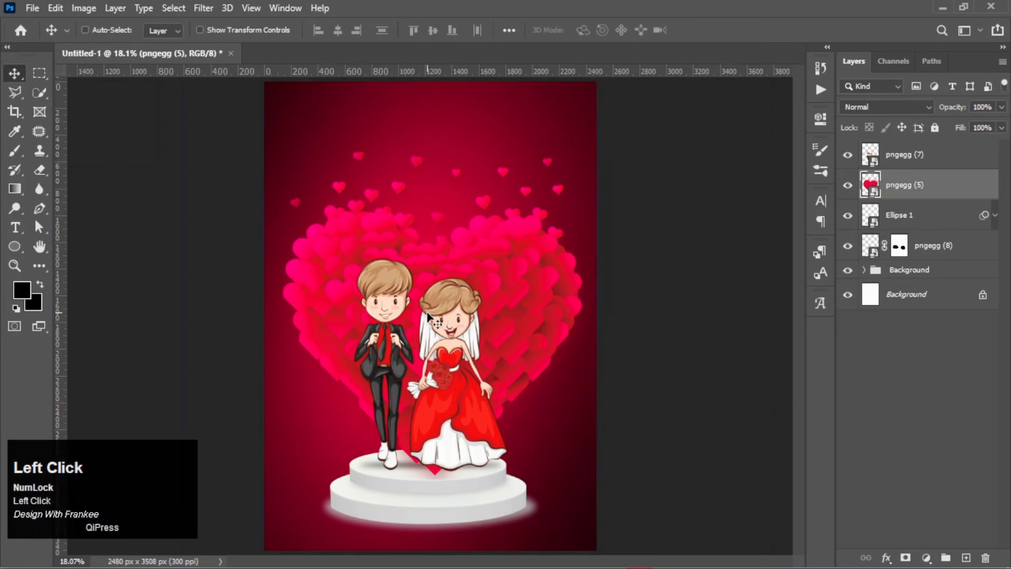
Move the heart to the poster's lower-right corner, rotate it about -45°, shrink it and duplicate it there
scroll(425, 325, "down", 2, "alt")
left_click_drag(425, 325, 538, 414)
key("ctrl+t")
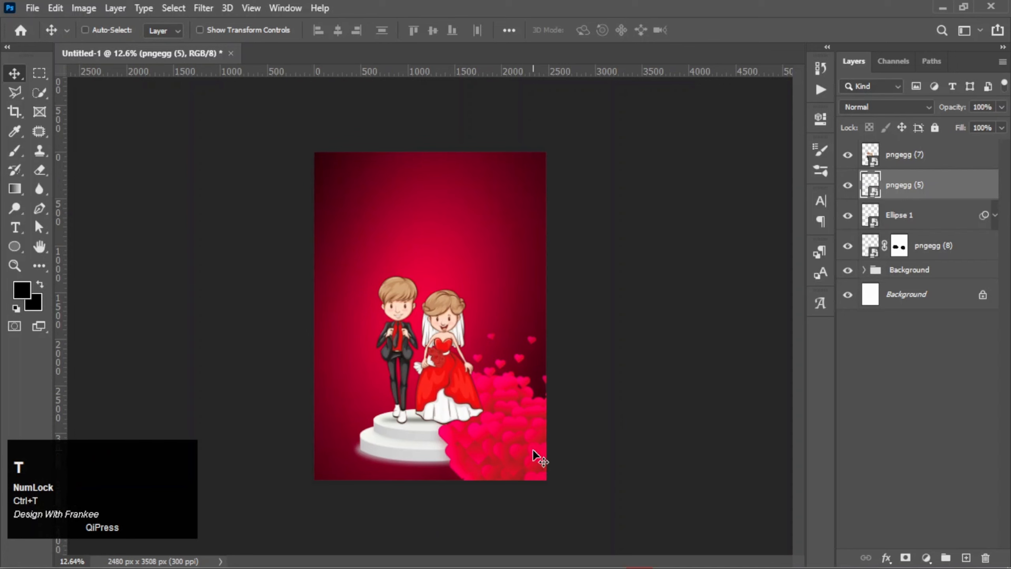
left_click_drag(610, 301, 543, 296)
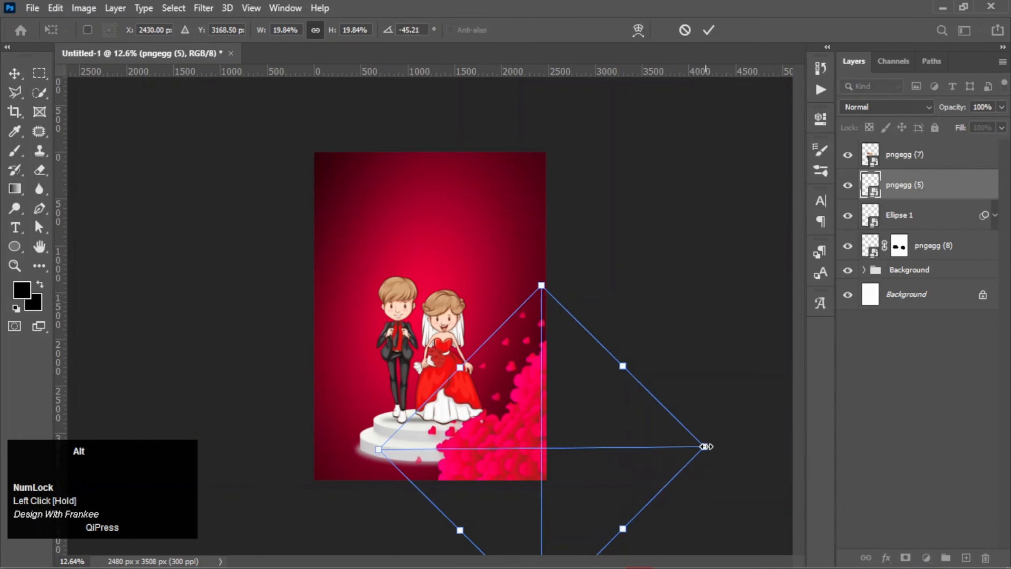
left_click_drag(704, 443, 539, 433)
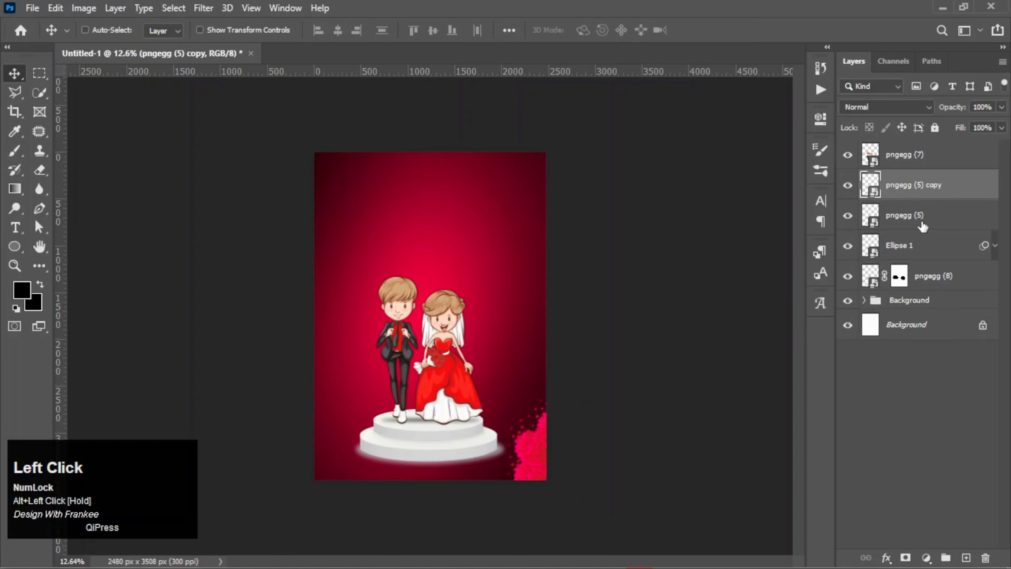
Add a Multiply drop shadow to pngegg (5) with 17% opacity, 138° angle, 36 px distance, 17% spread and about 87 px size
left_click(868, 220)
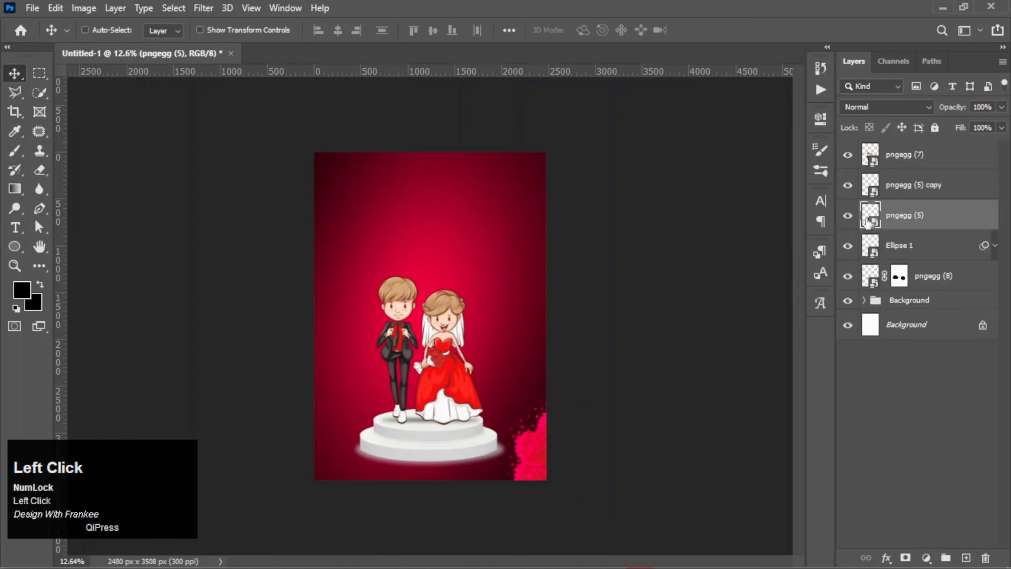
double_click(937, 224)
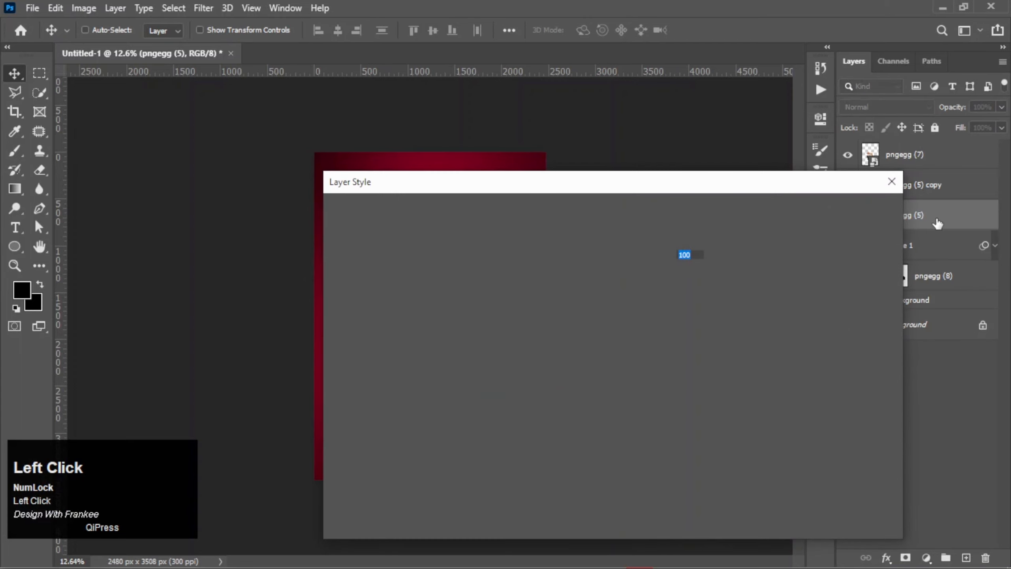
left_click_drag(593, 189, 866, 120)
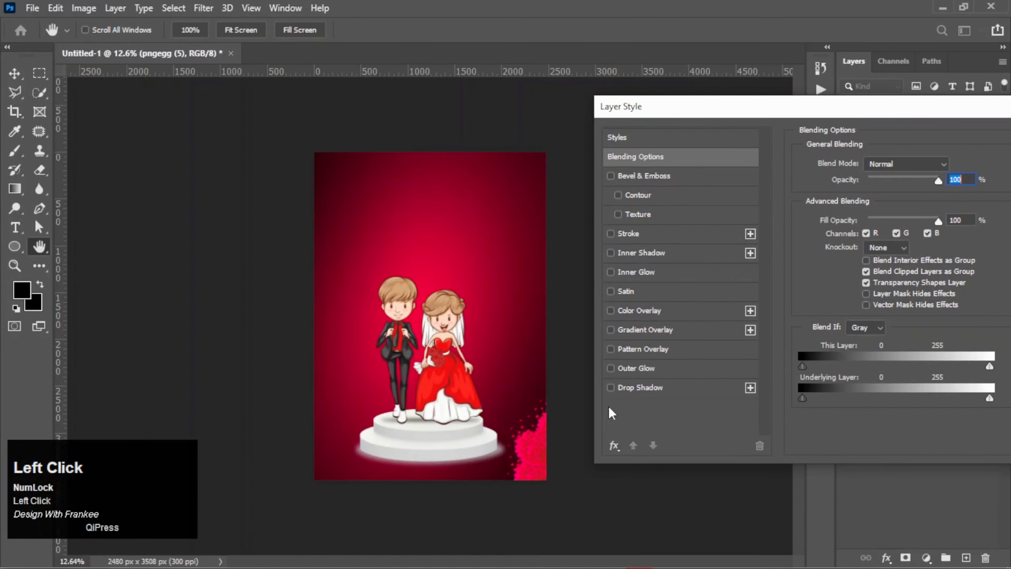
left_click(649, 388)
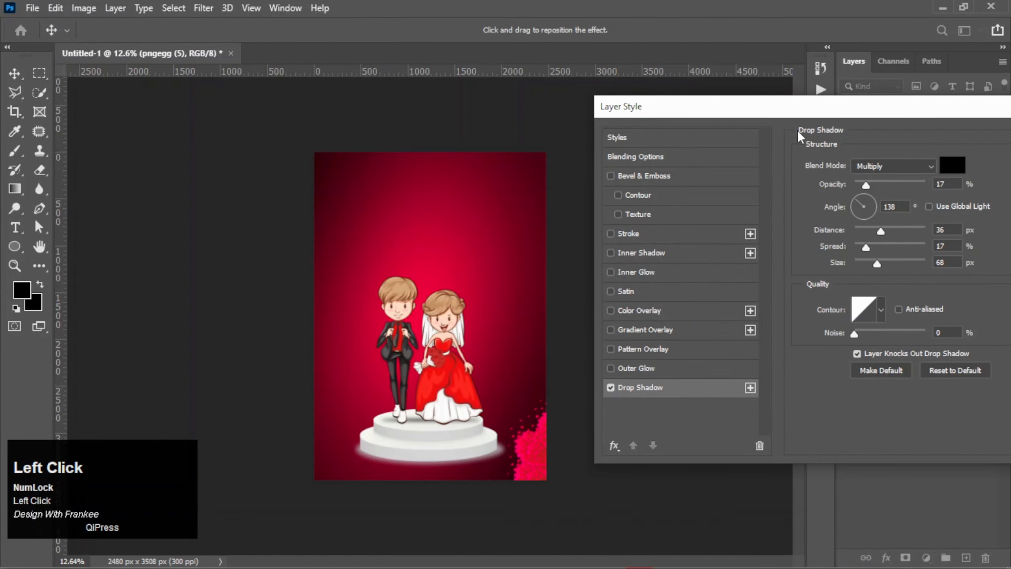
left_click_drag(792, 117, 735, 115)
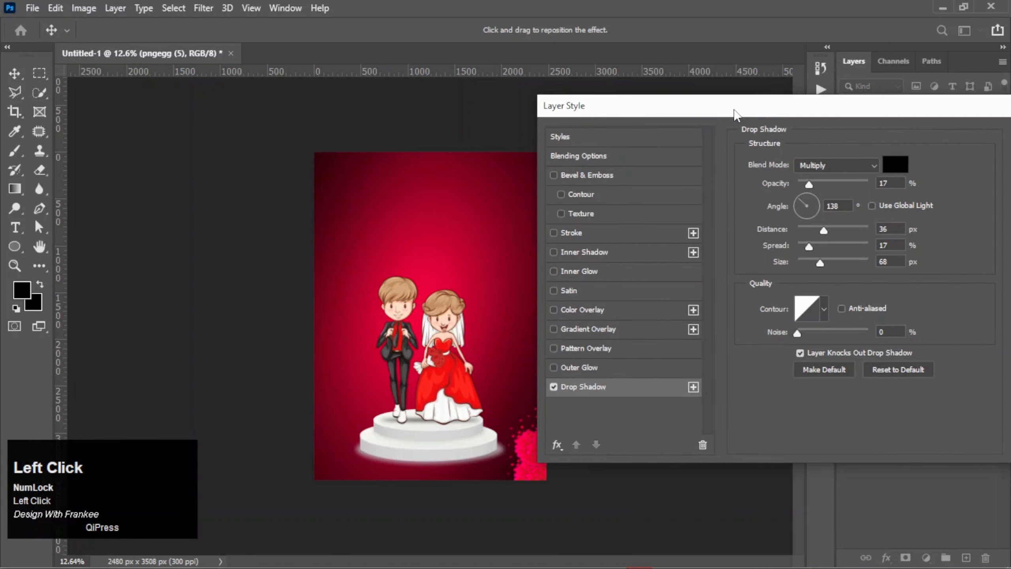
left_click_drag(818, 264, 826, 263)
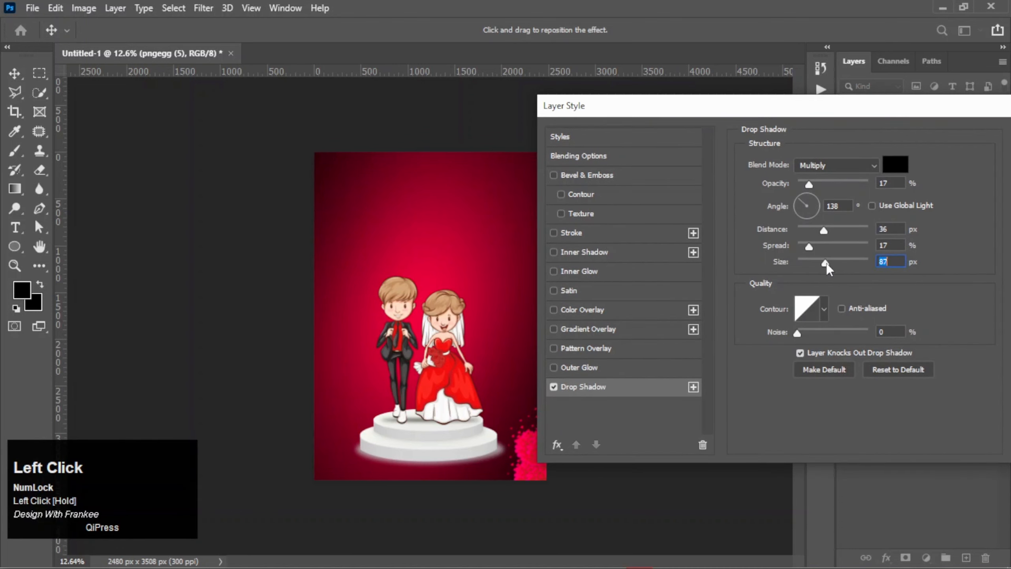
key("Return")
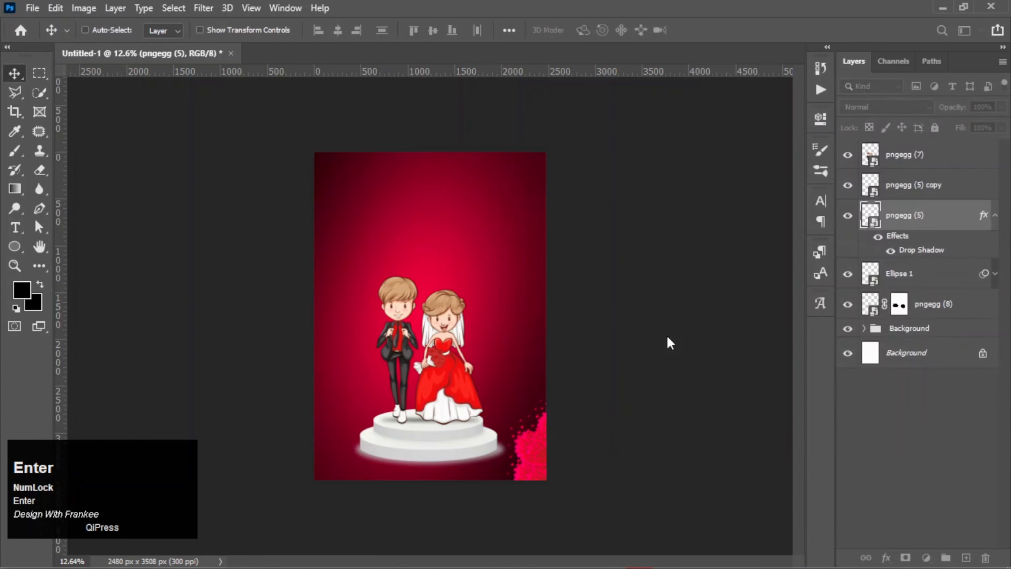
Copy the drop shadow from pngegg (5) to pngegg (5) copy, and collapse both layers' effect lists
key("ctrl+0")
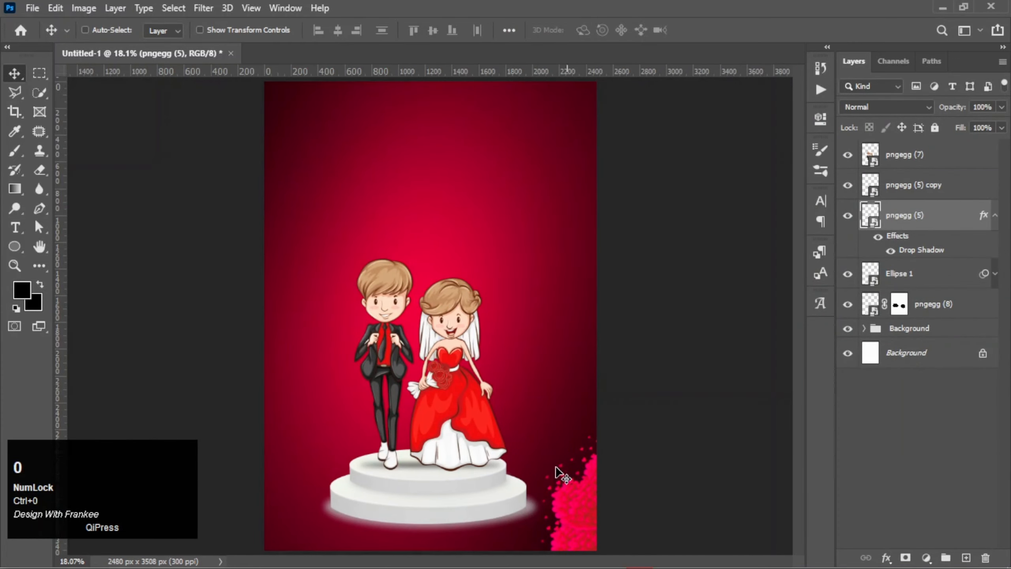
scroll(557, 474, "up", 5, "alt")
left_click_drag(627, 476, 396, 353)
scroll(410, 409, "up", 4, "alt")
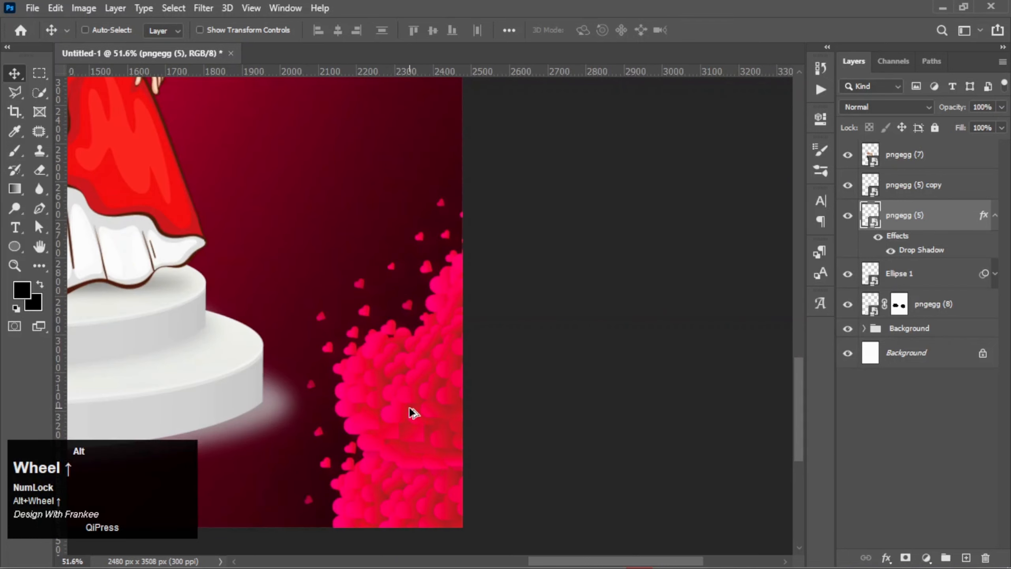
scroll(410, 408, "down", 1, "alt")
left_click(880, 243)
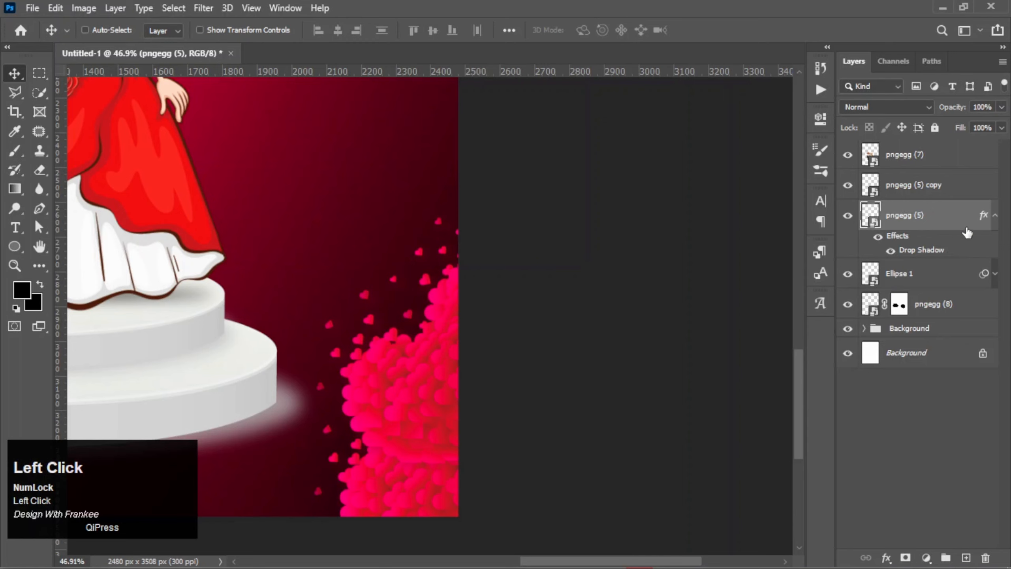
left_click_drag(986, 220, 976, 198, "alt")
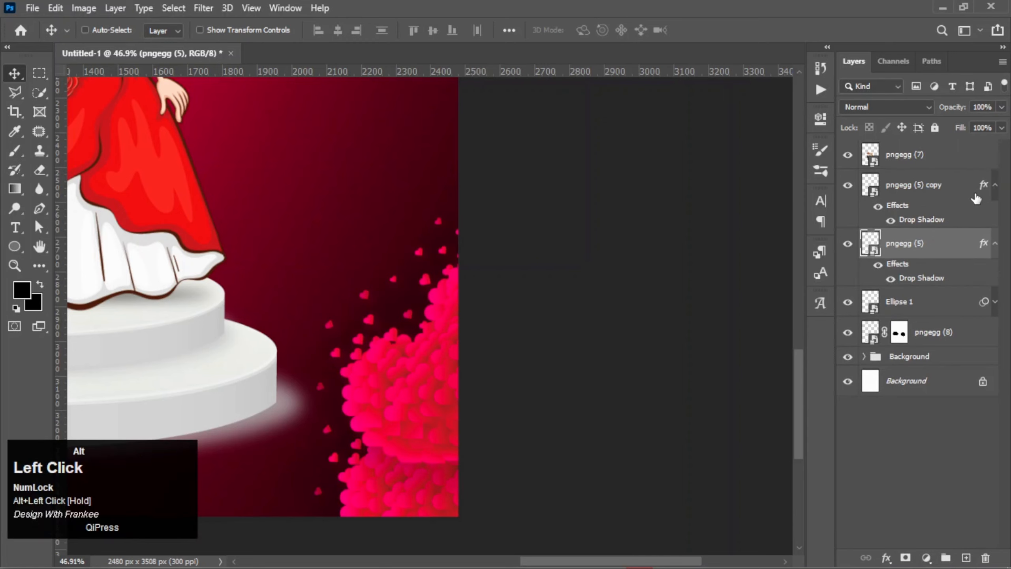
left_click(995, 187)
left_click(995, 216)
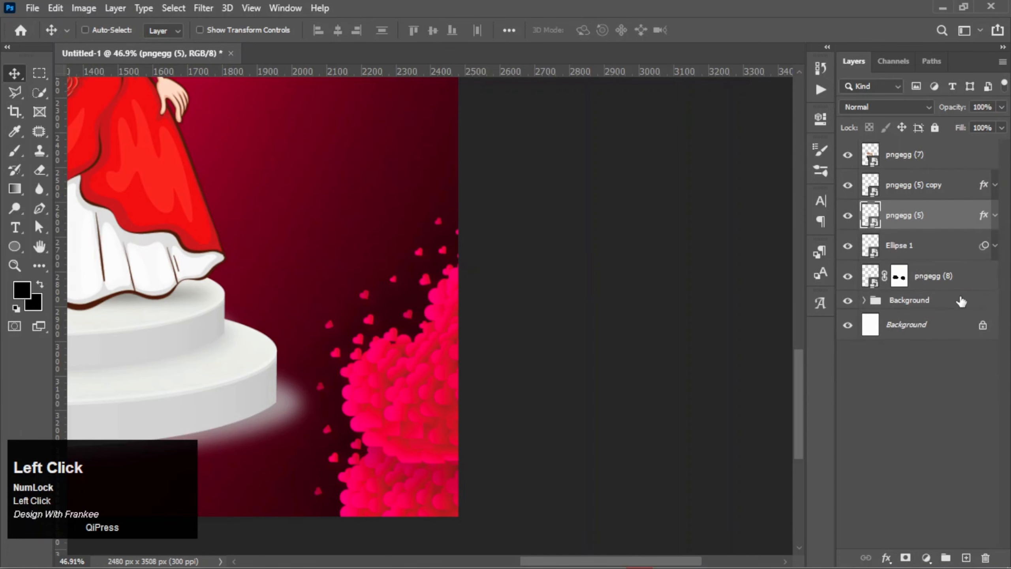
left_click(931, 419)
key("ctrl+0")
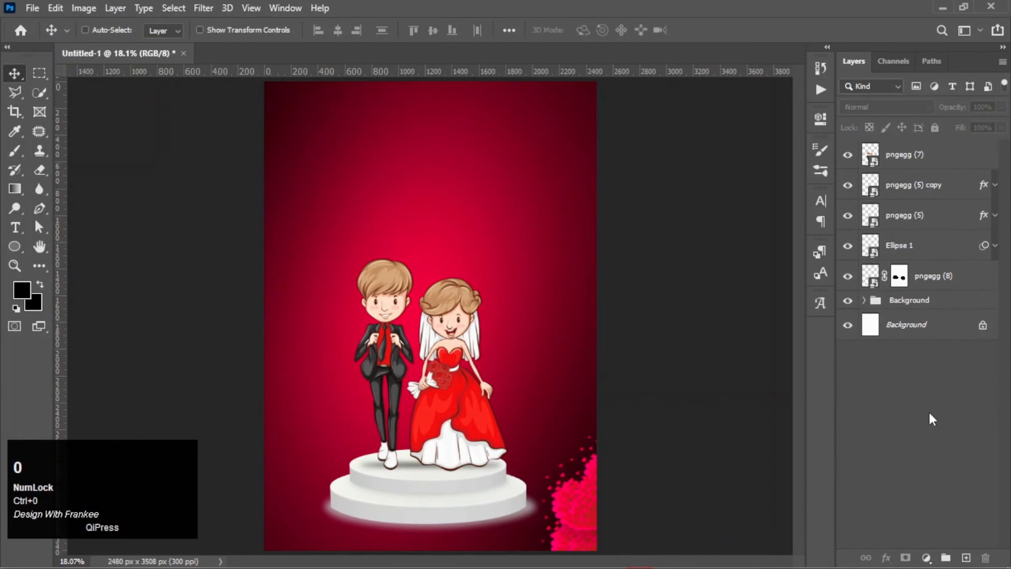
Duplicate both heart layers into the poster's upper-left corner, rotated about 164° and enlarged to about 112%
left_click(951, 219)
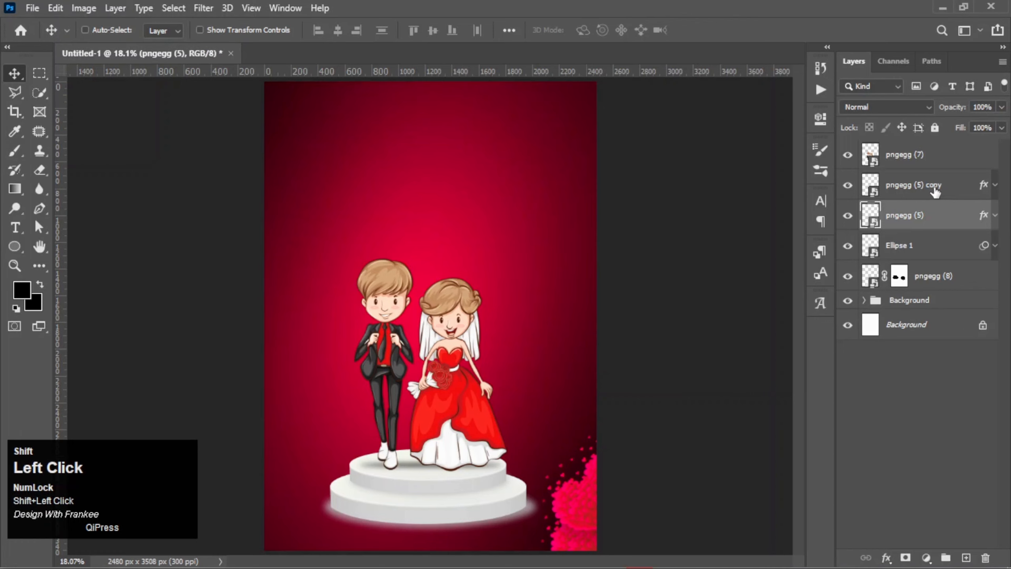
left_click(935, 190, "shift")
left_click_drag(572, 510, 338, 181)
key("ctrl+t")
scroll(369, 116, "down", 2)
left_click_drag(371, 113, 324, 332)
left_click_drag(391, 200, 399, 204)
left_click_drag(410, 192, 406, 218)
left_click_drag(334, 180, 344, 180)
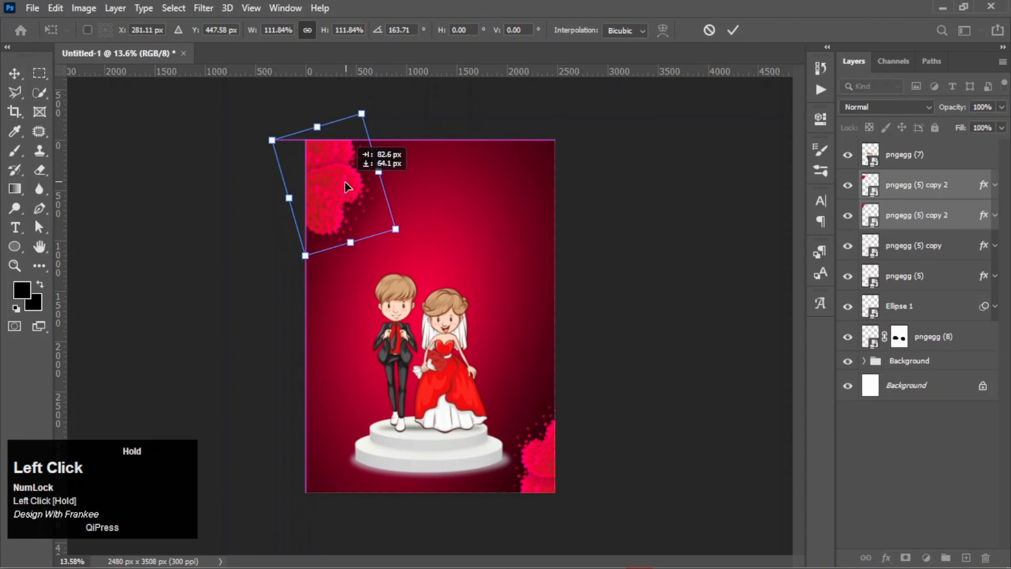
double_click(344, 181)
key("ctrl+0")
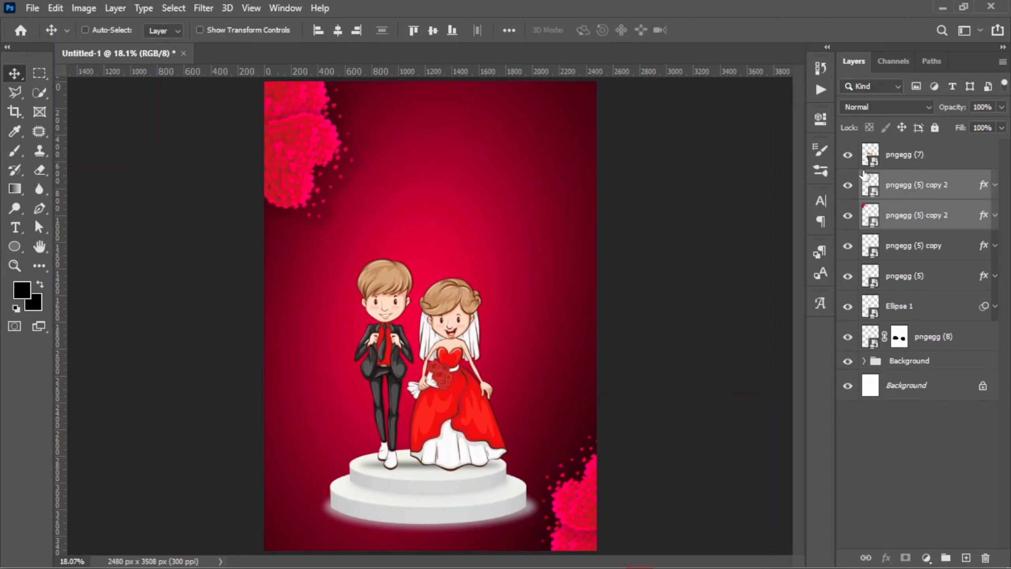
Group all four pngegg (5) heart layers and name the group Heart
left_click(911, 278, "shift")
key("ctrl+g")
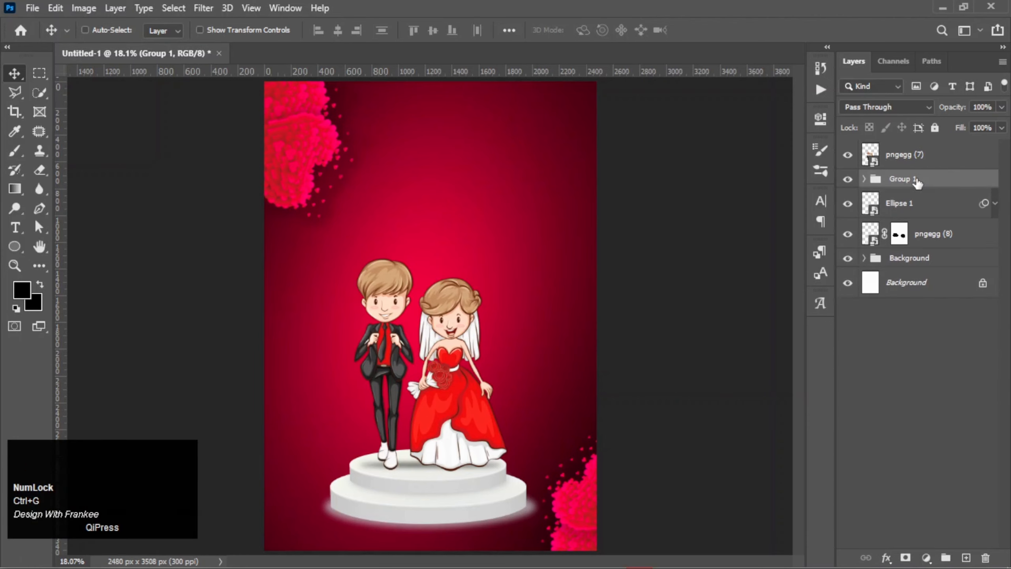
double_click(914, 179)
type("Heart")
key("Return")
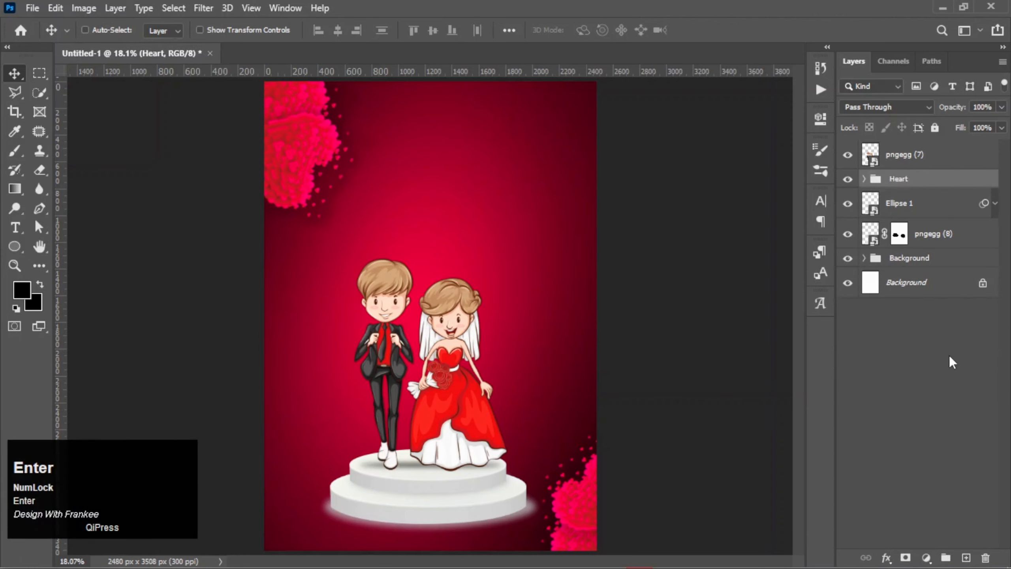
Move Ellipse 1 above the Heart group, then group it with pngegg (7) under the name Couple
left_click(976, 239)
left_click(932, 159)
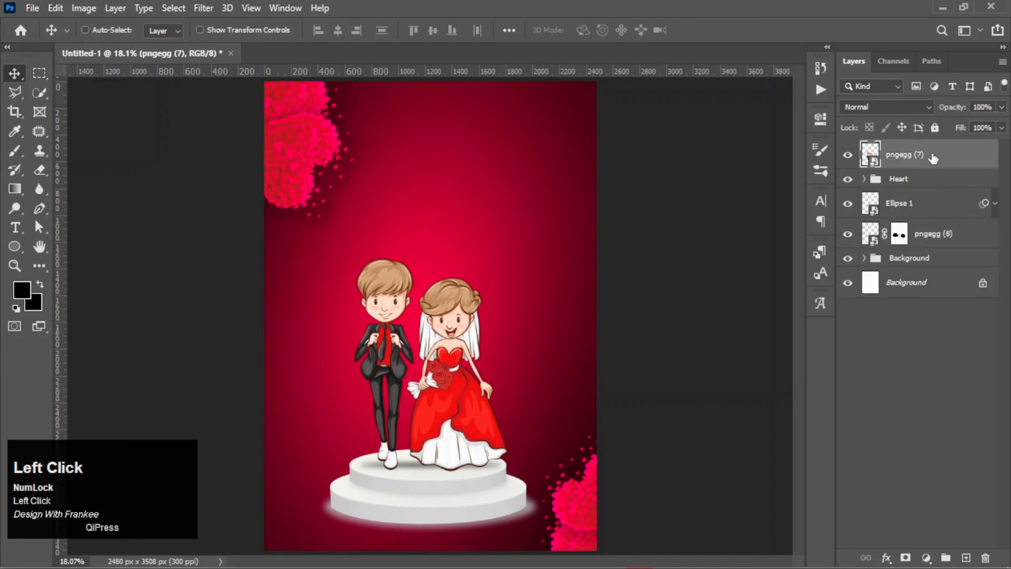
left_click_drag(930, 205, 932, 174)
left_click(927, 159, "shift")
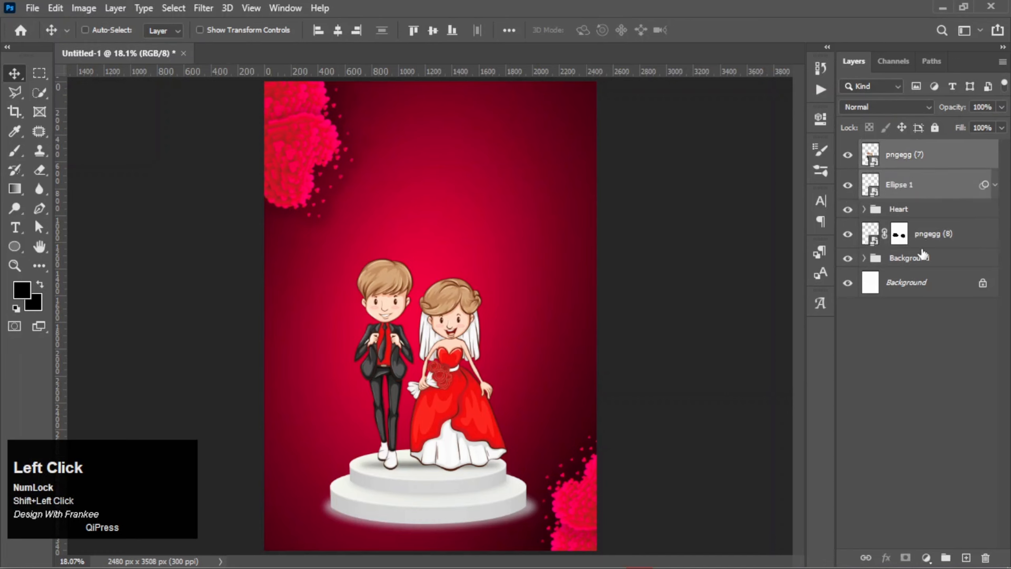
key("ctrl+g")
double_click(901, 149)
type("Couple")
key("Return")
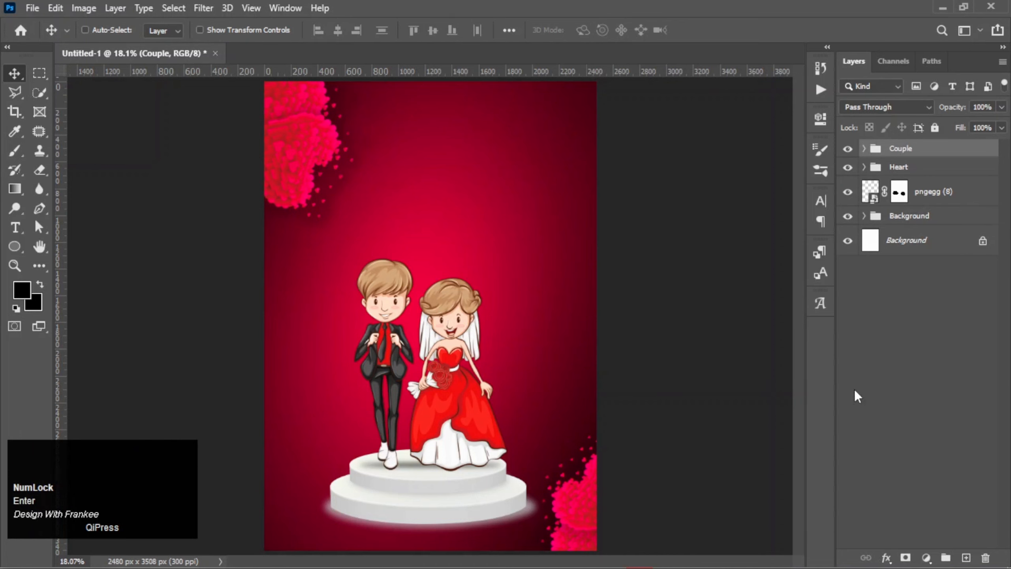
Place the Gift image from the assets folder, shrink and rotate it, and set it in the poster's lower-left corner
left_click(506, 558)
left_click_drag(169, 109, 481, 428)
left_click_drag(596, 499, 474, 365)
left_click_drag(426, 318, 281, 428)
left_click_drag(276, 426, 278, 422)
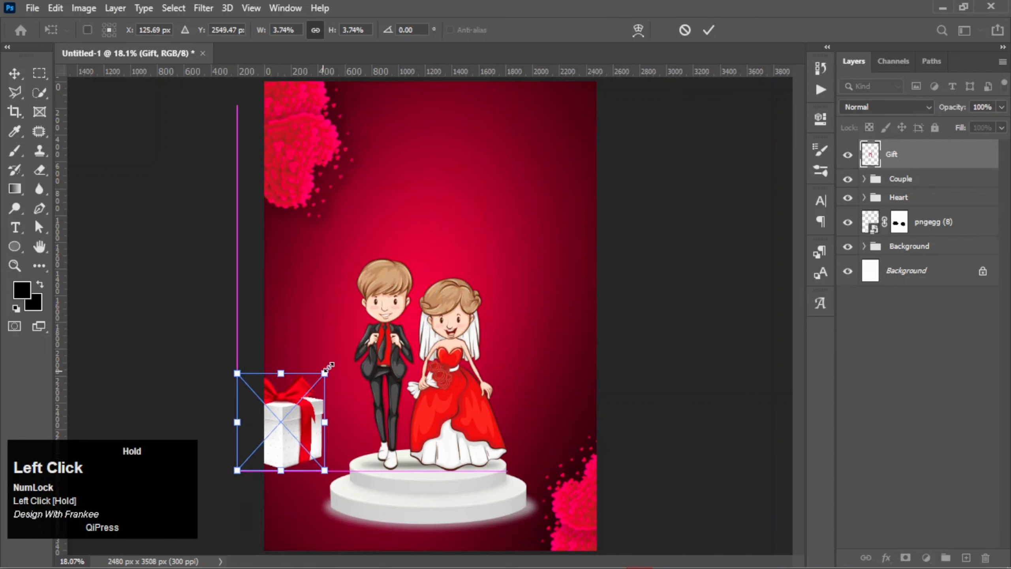
left_click_drag(333, 363, 280, 500)
left_click_drag(338, 487, 269, 517)
double_click(292, 537)
Scale Gift copy to about 2.4%, rotate it to about 28° and position it beside the first gift
key("ctrl+t")
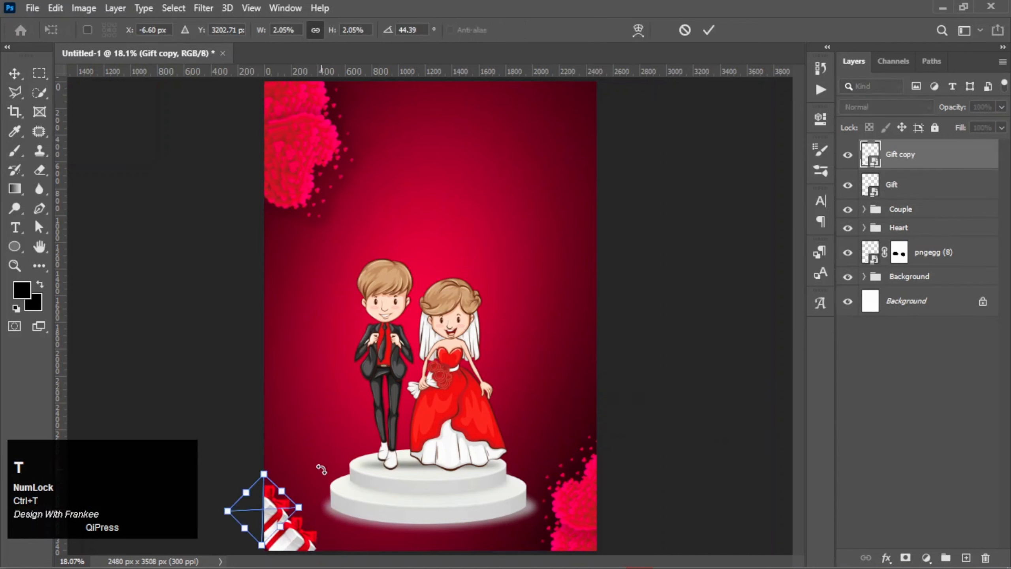
mouse_move(303, 500)
left_mouse_down()
mouse_move(297, 487)
mouse_move(308, 491)
left_mouse_up()
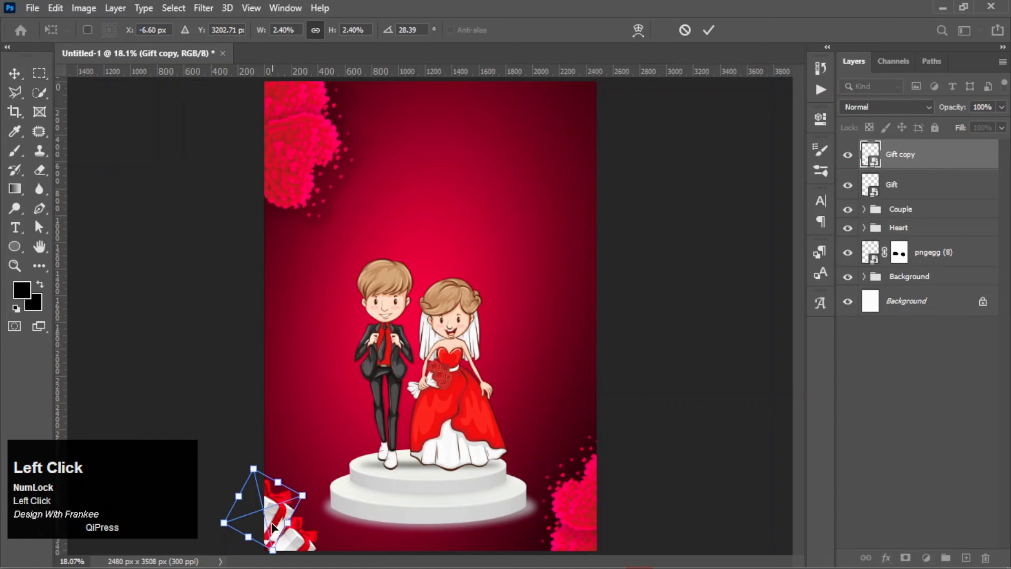
left_click_drag(273, 528, 279, 534)
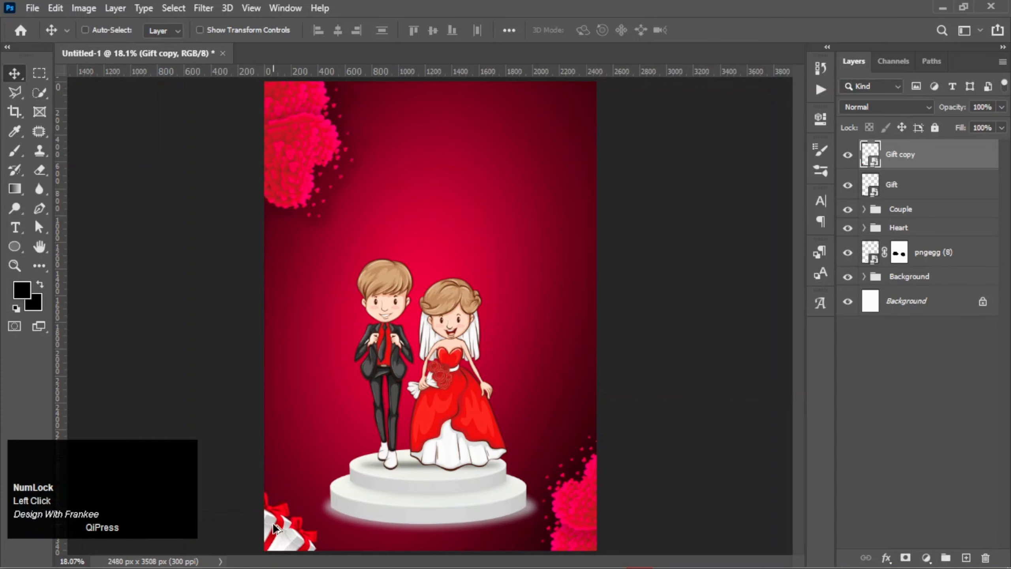
Duplicate the gift to the poster's upper-right edge and rotate this copy to about -39°, partly beyond the border
left_click_drag(272, 523, 471, 198)
scroll(520, 324, "up", 2)
key("ctrl+t")
left_click_drag(555, 212, 578, 227)
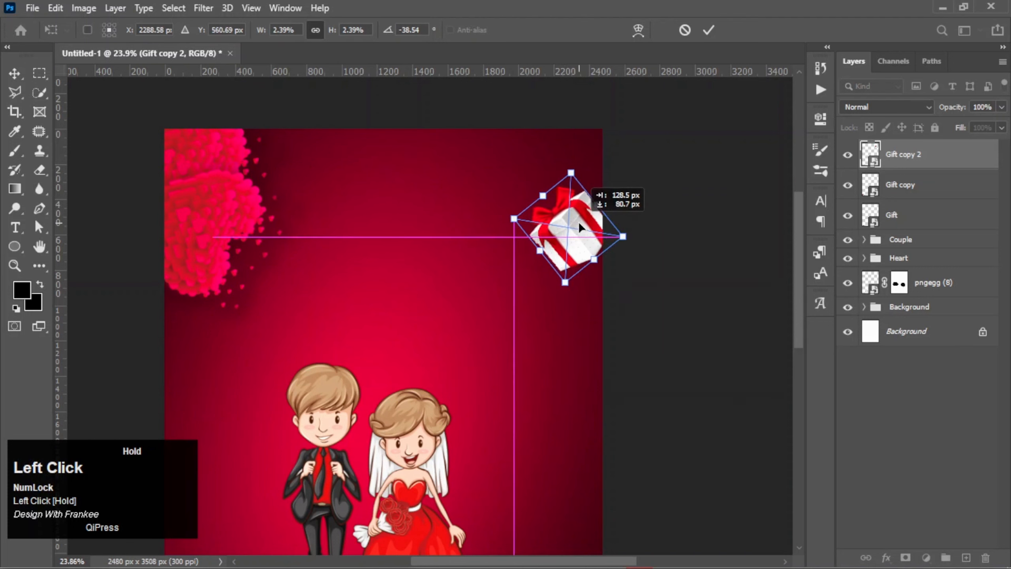
left_click(666, 271)
Apply a Motion Blur to Gift copy 2 with an angle of 0° and a distance of 75 pixels
left_click(203, 8)
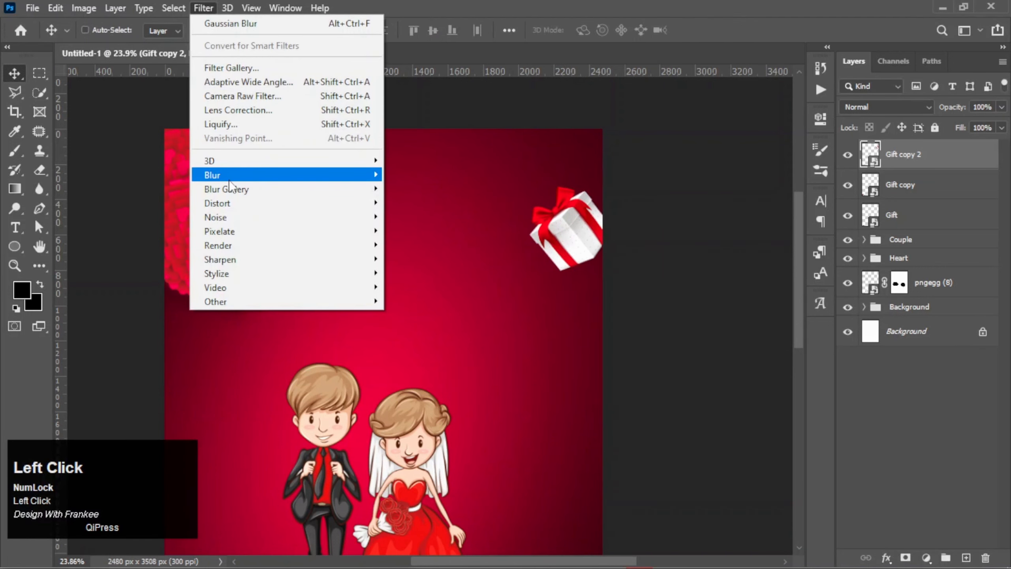
mouse_move(239, 177)
left_click(428, 258)
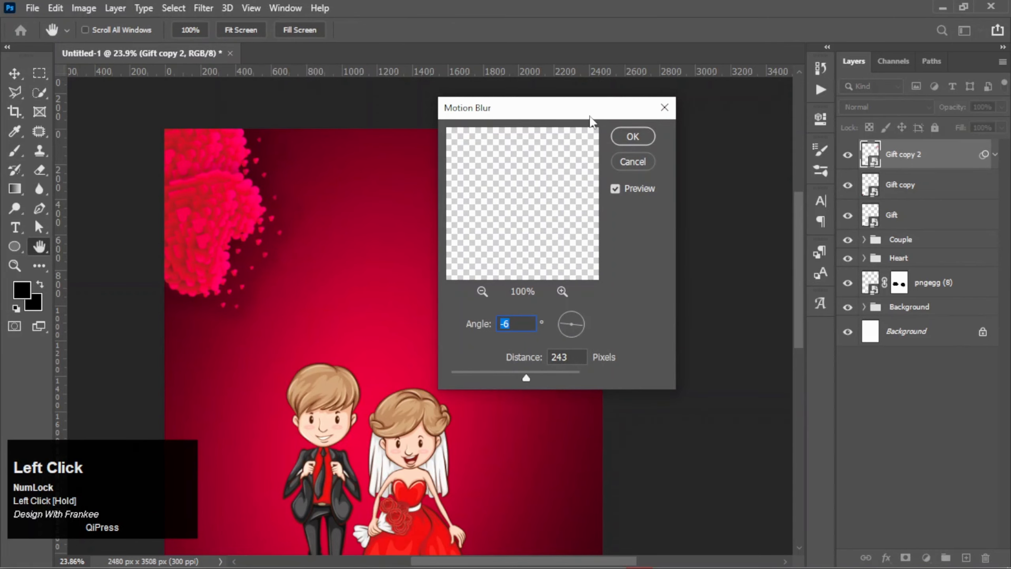
left_click_drag(590, 116, 818, 115)
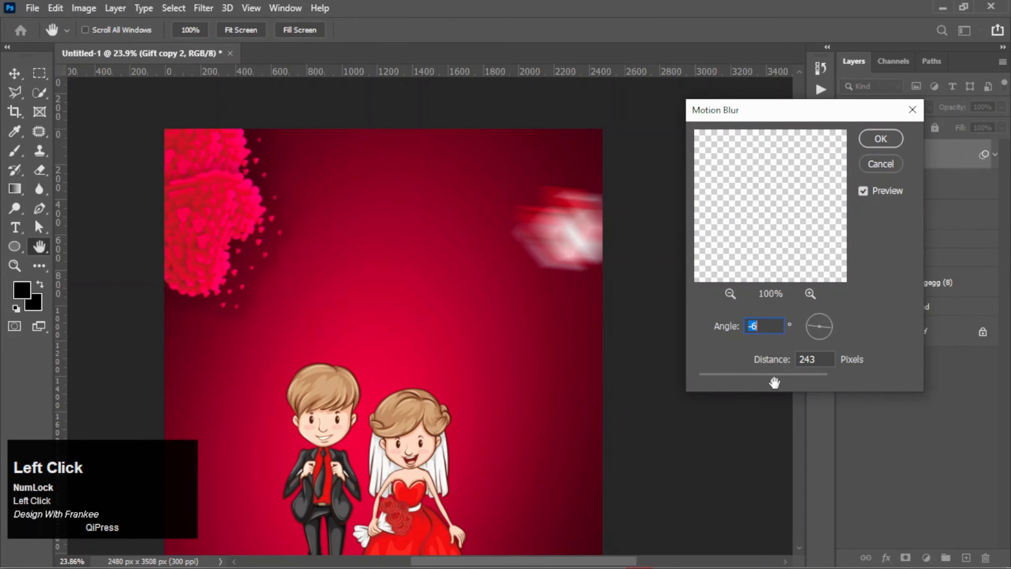
left_click_drag(773, 380, 744, 380)
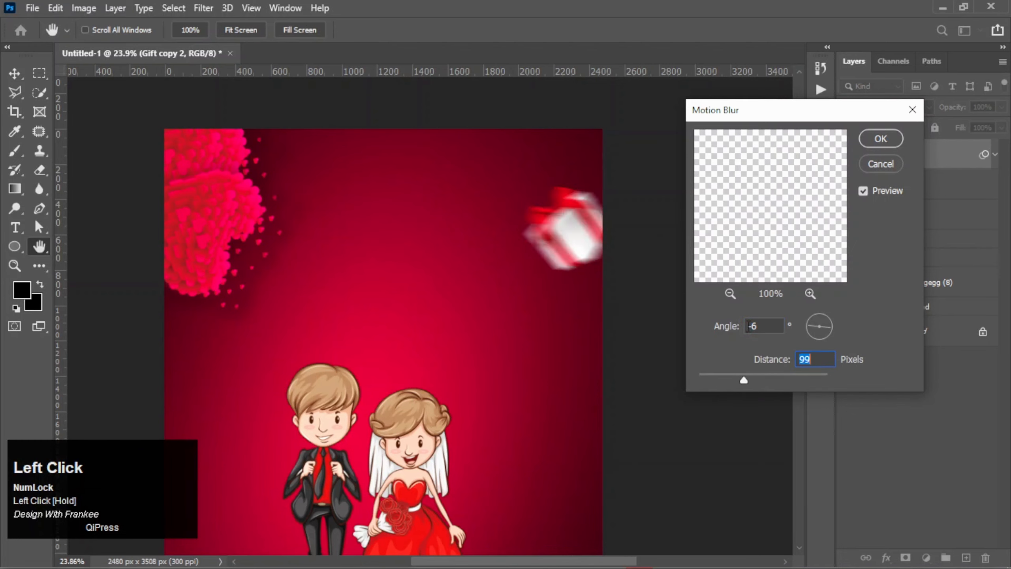
double_click(748, 326)
type("0")
left_click_drag(744, 382, 739, 378)
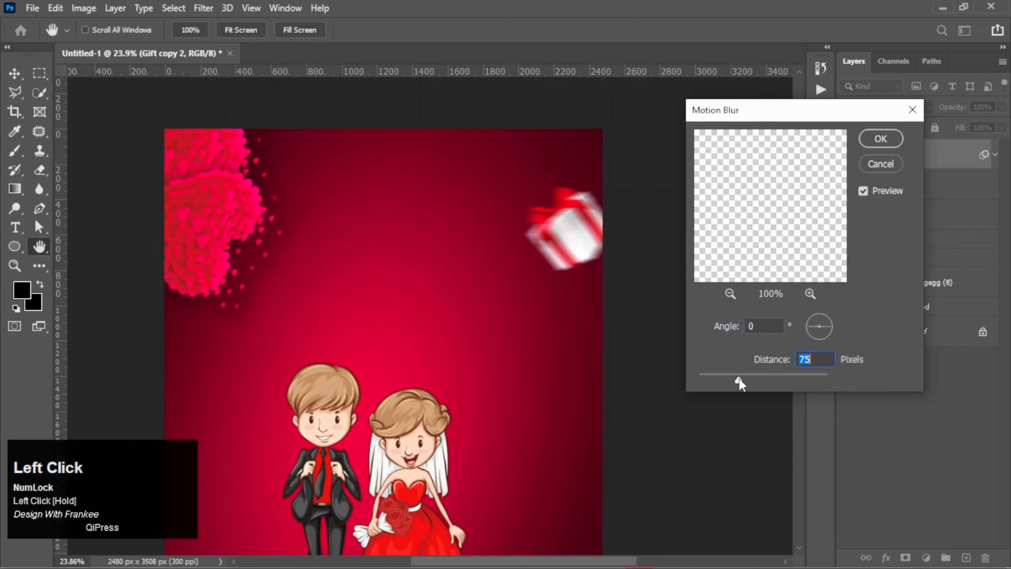
left_click(880, 140)
key("ctrl+0")
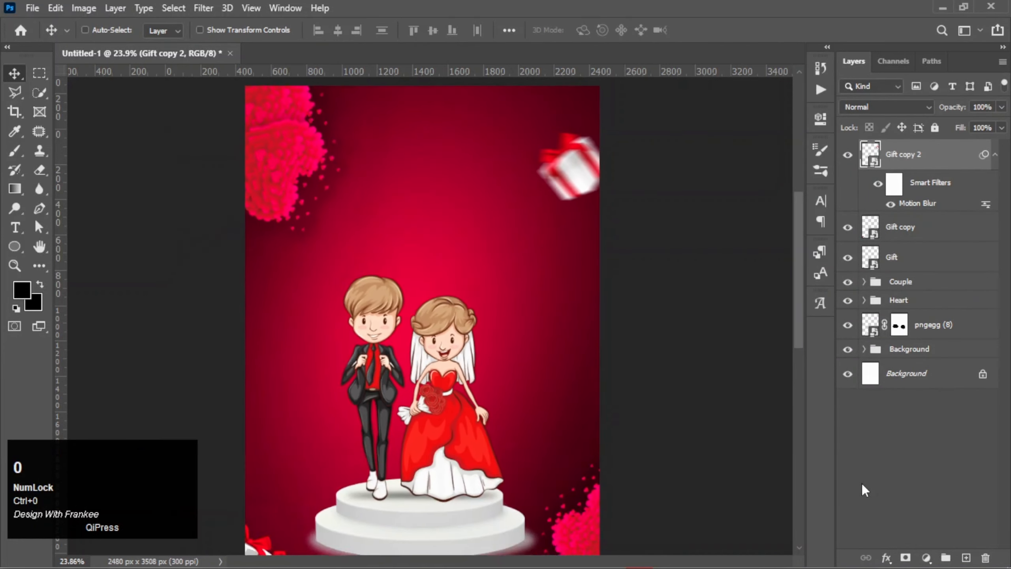
left_click(995, 154)
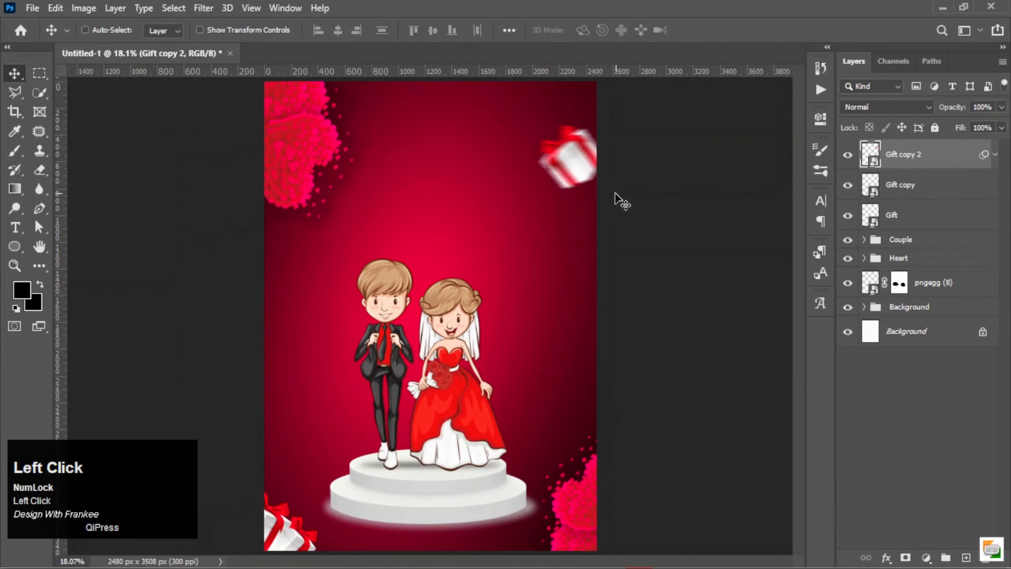
Duplicate the blurred gift to the poster's left edge beside the couple, then rotate and slightly enlarge this copy
left_click_drag(572, 159, 272, 352, "alt")
key("ctrl+t")
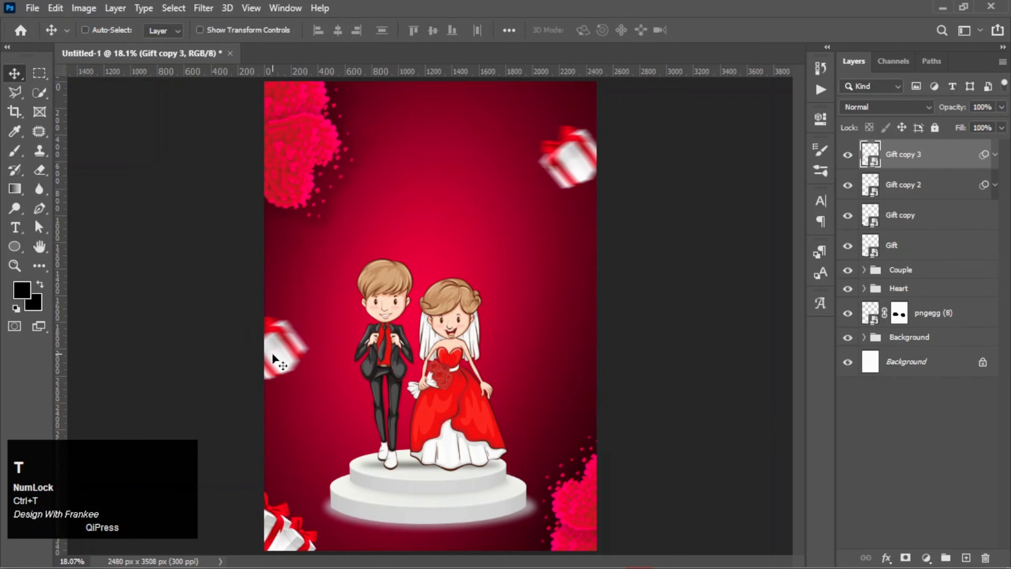
left_click_drag(309, 307, 325, 334)
left_click_drag(274, 388, 276, 398, "alt")
double_click(274, 353)
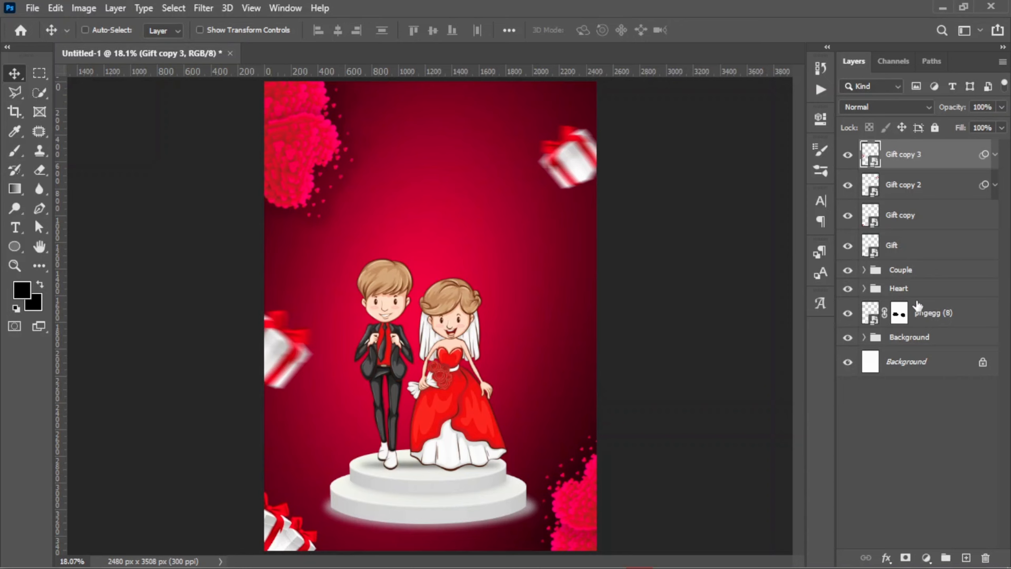
Scale the Couple group and the pngegg (8) podium together to about 110.55% and move them slightly upward
left_click(921, 275)
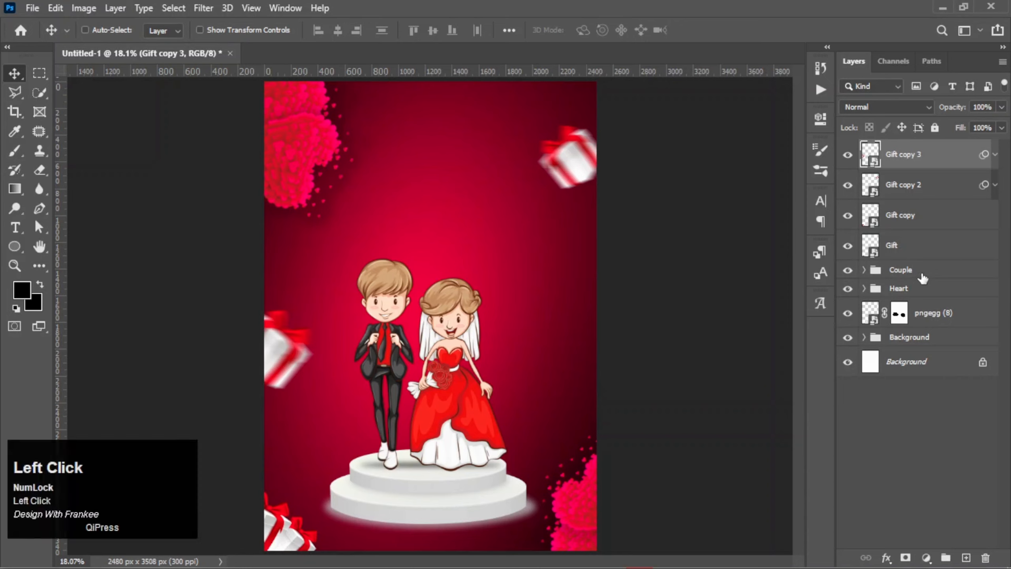
left_click(950, 317, "ctrl")
key("ctrl+t")
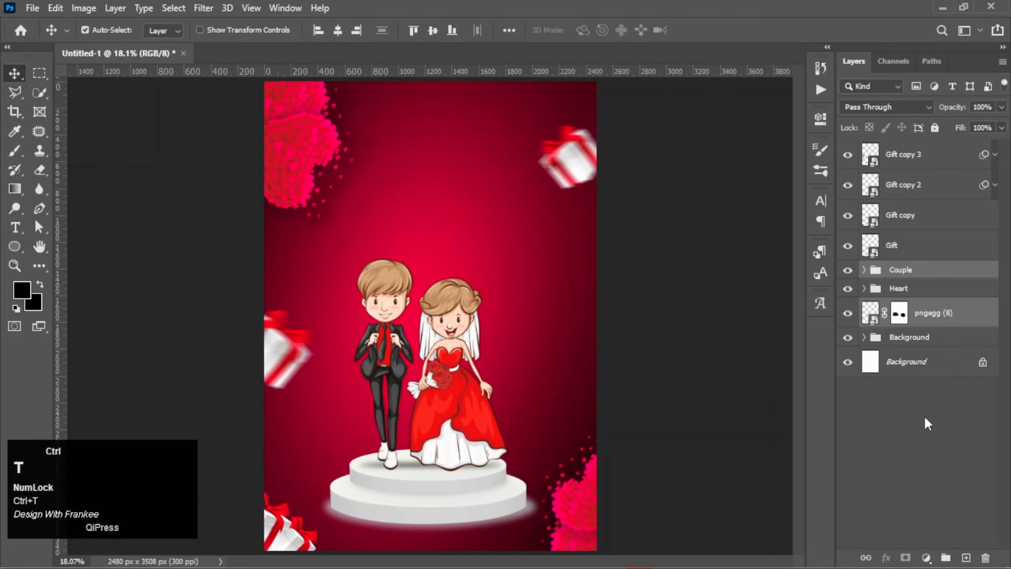
key("Return")
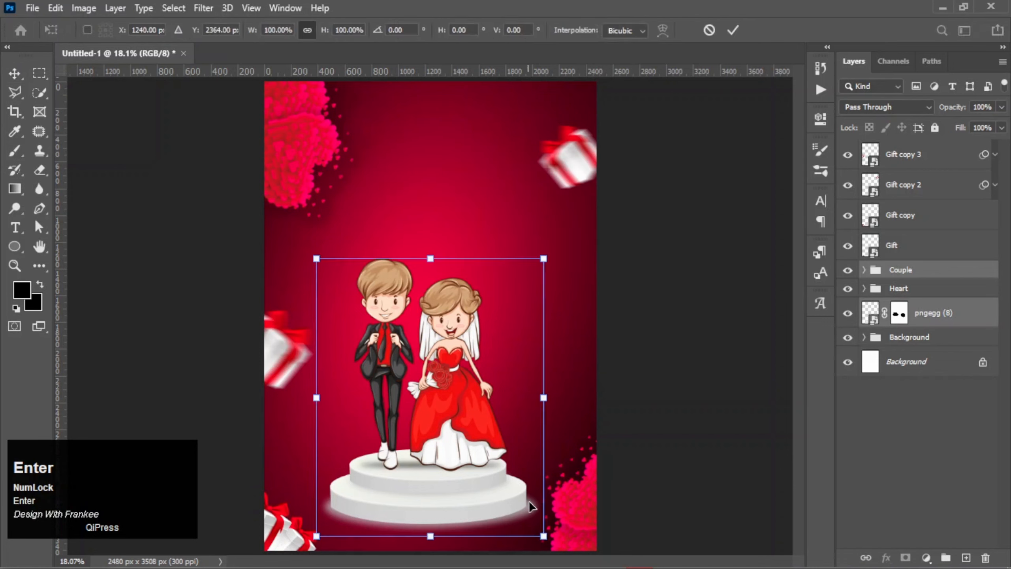
left_click_drag(545, 537, 557, 552)
double_click(438, 446)
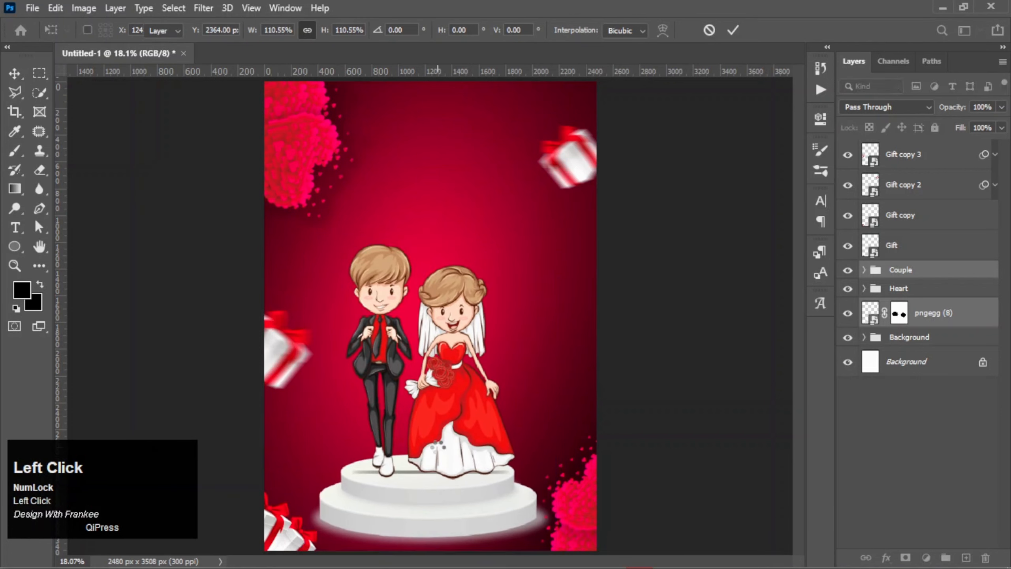
left_click_drag(438, 449, 439, 438)
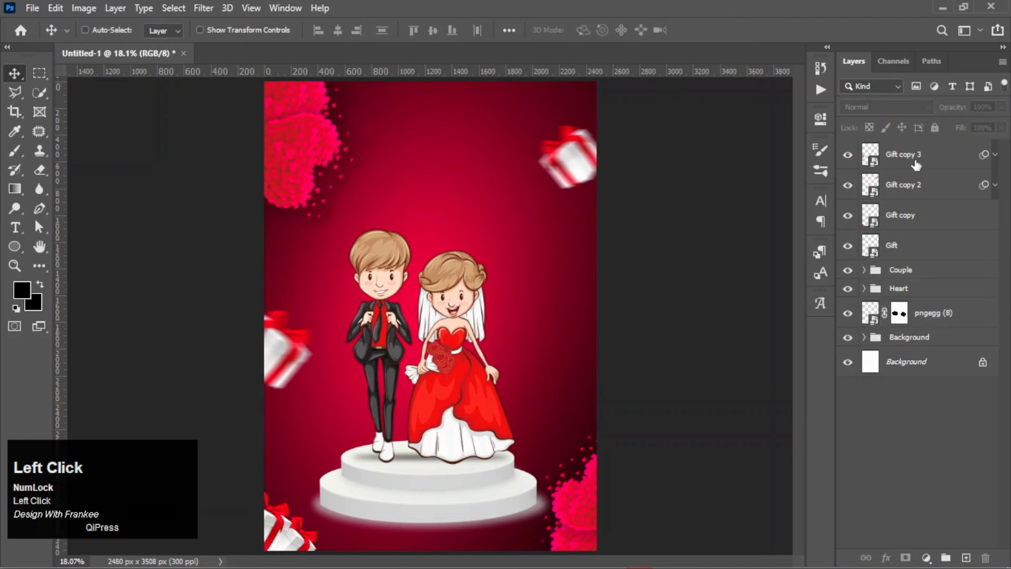
Group the layers Gift copy, Gift copy 2 and Gift copy 3 under the name Gift
left_click(916, 216, "shift")
key("ctrl+g")
double_click(900, 148)
type("Gift")
key("Return")
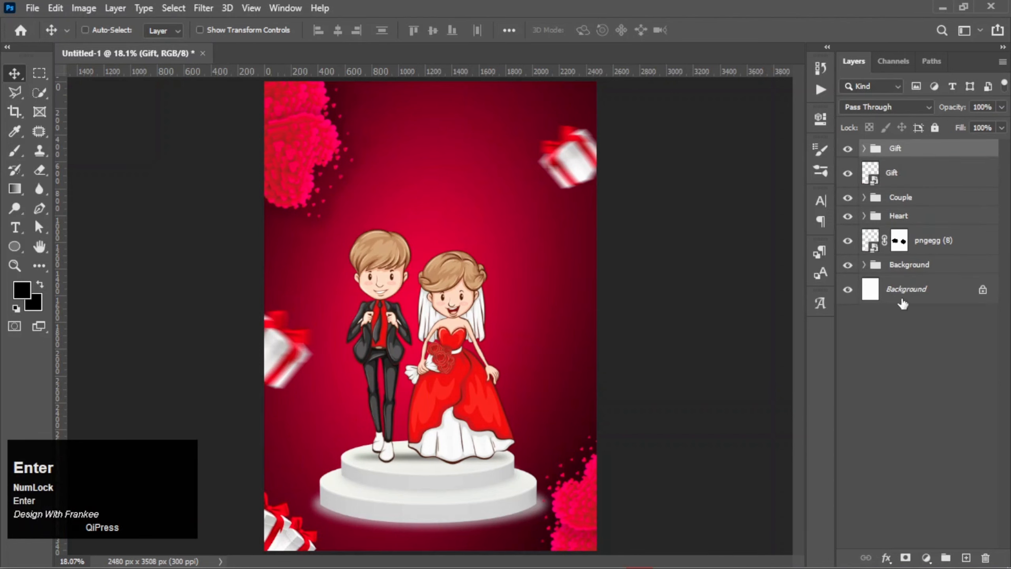
Move the remaining Gift layer into the gift group and rename the group Gift Box
left_click_drag(918, 174, 920, 149)
double_click(895, 149)
key("Right")
type("Box")
key("Return")
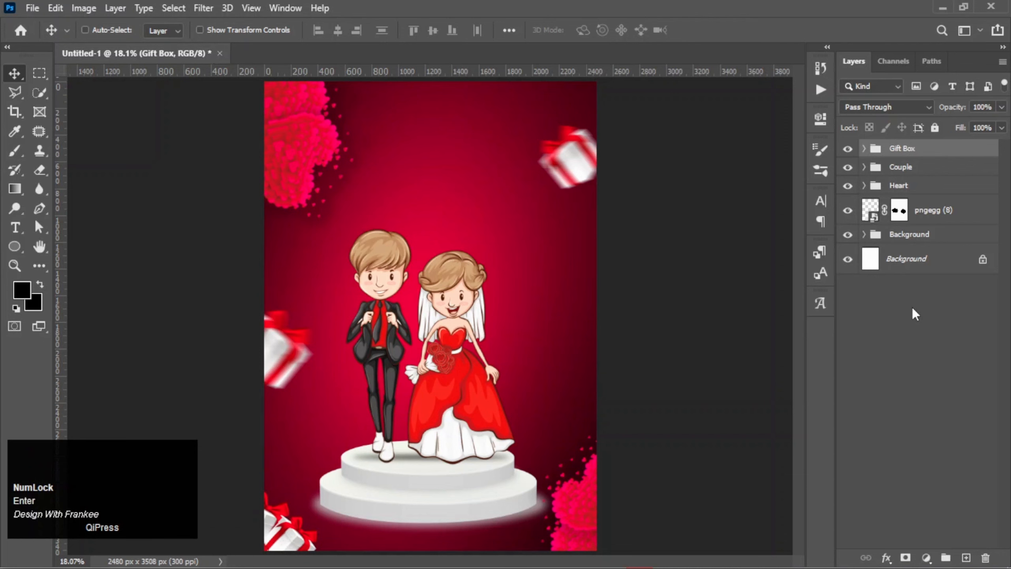
Add the text "Happy" above the couple in Great Vibes Regular, 44 pt, with the white color ffffff
key("t")
left_click(417, 178)
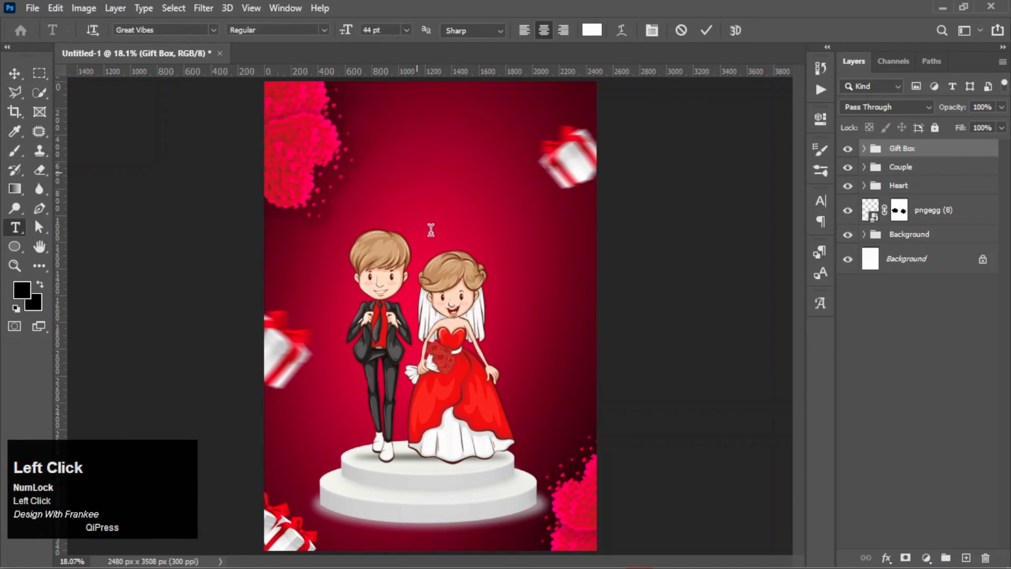
type("H")
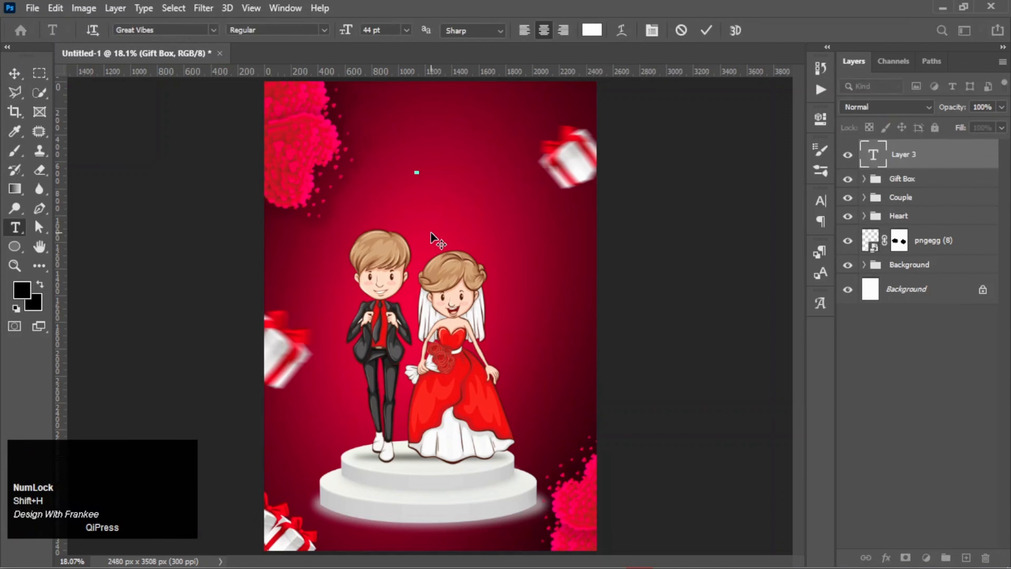
type("a")
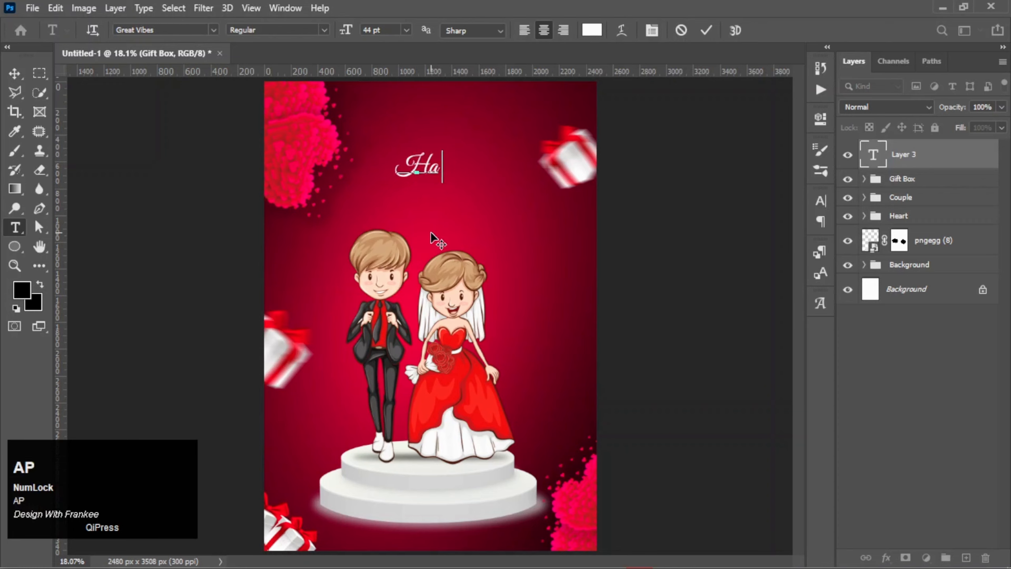
type("ppy")
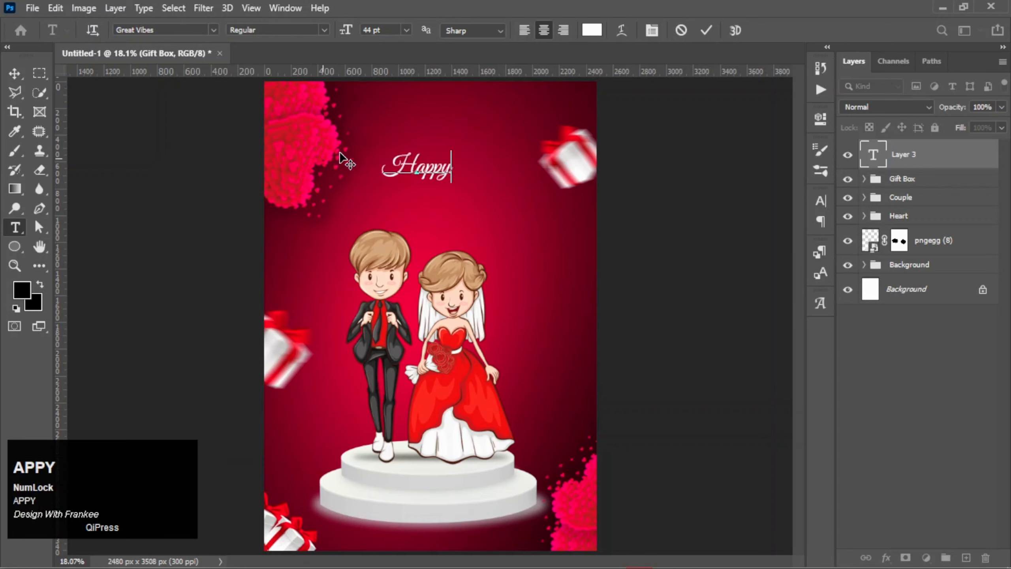
left_click(873, 158)
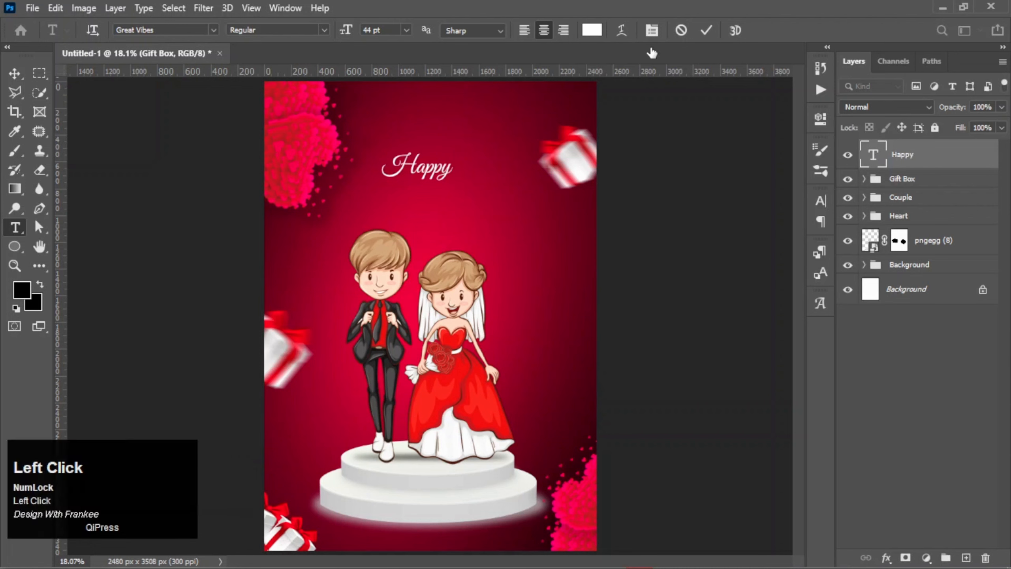
left_click(592, 29)
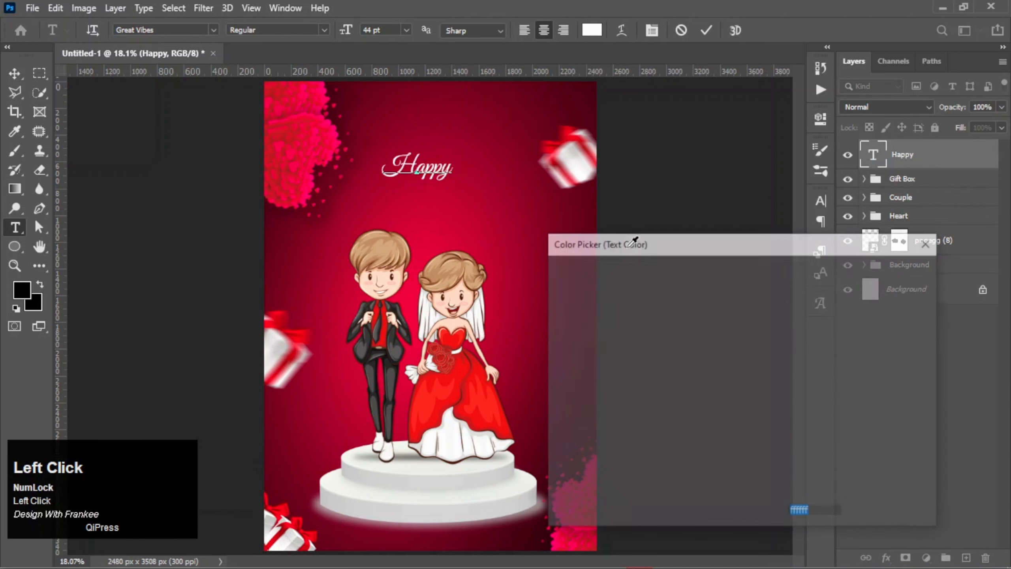
left_click(530, 242)
left_click(890, 273)
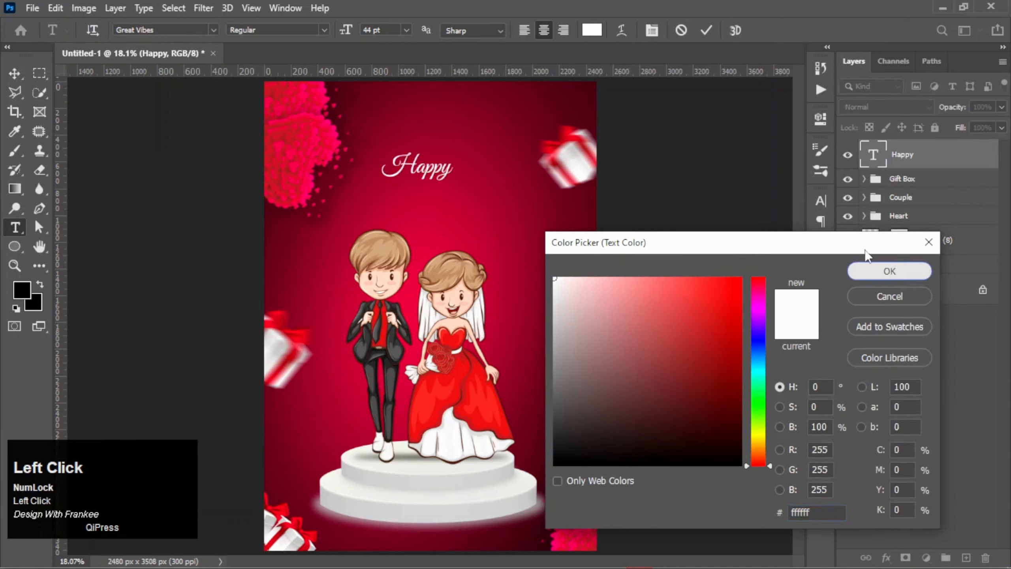
left_click(706, 31)
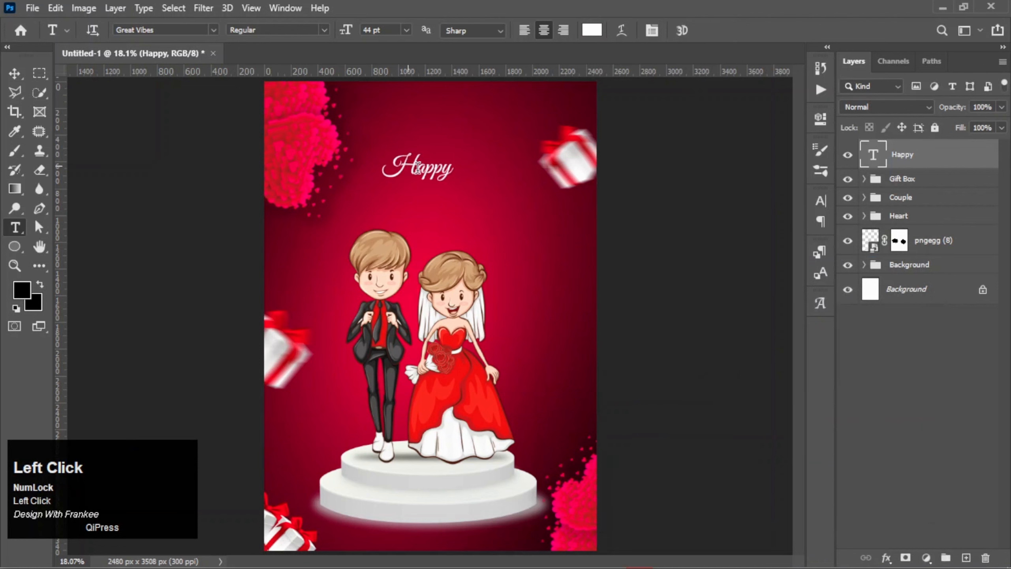
Duplicate the Happy text just below the original and change the copy's wording to "Valentine's"
key("v")
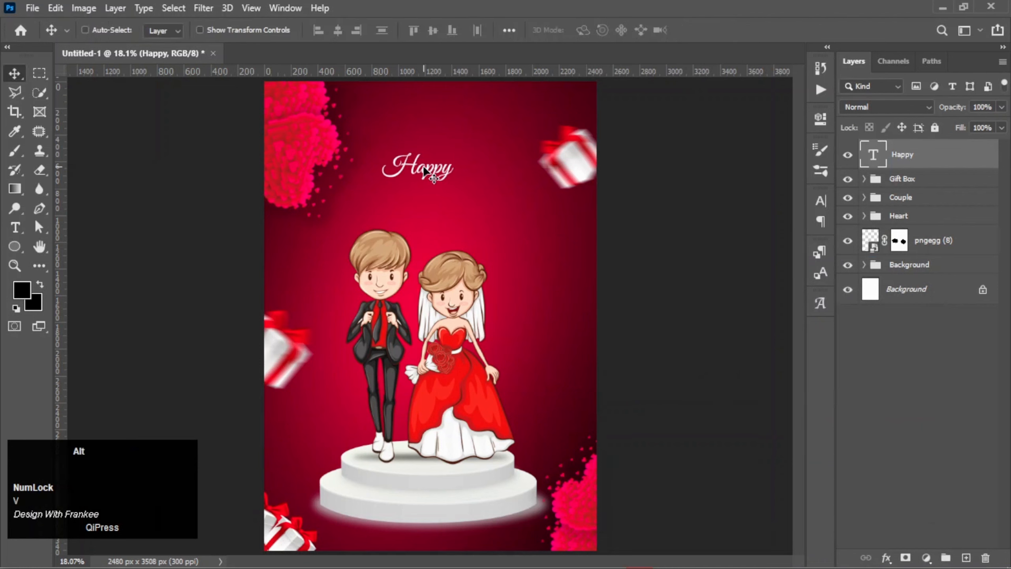
left_click_drag(424, 169, 425, 205)
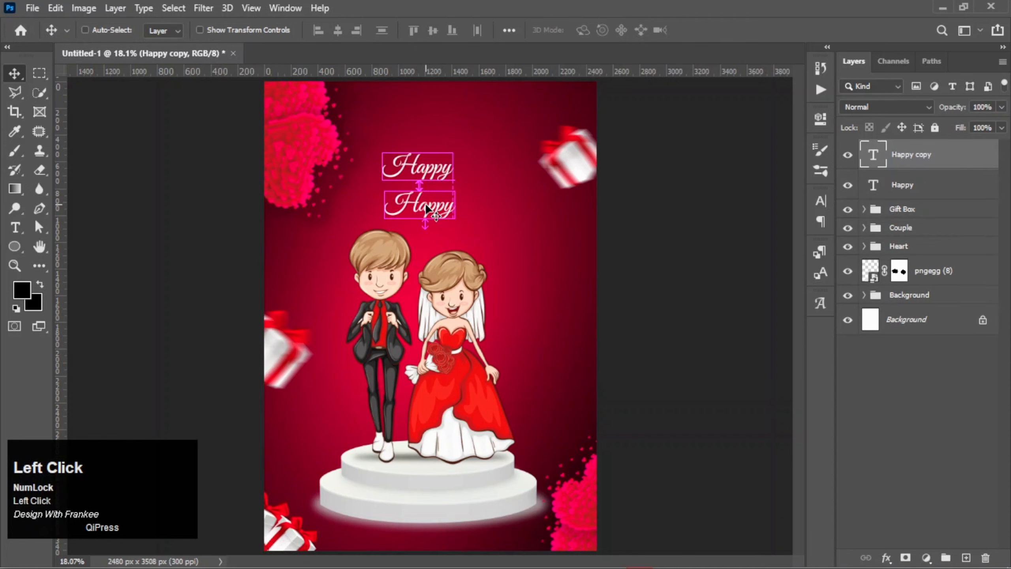
double_click(425, 203)
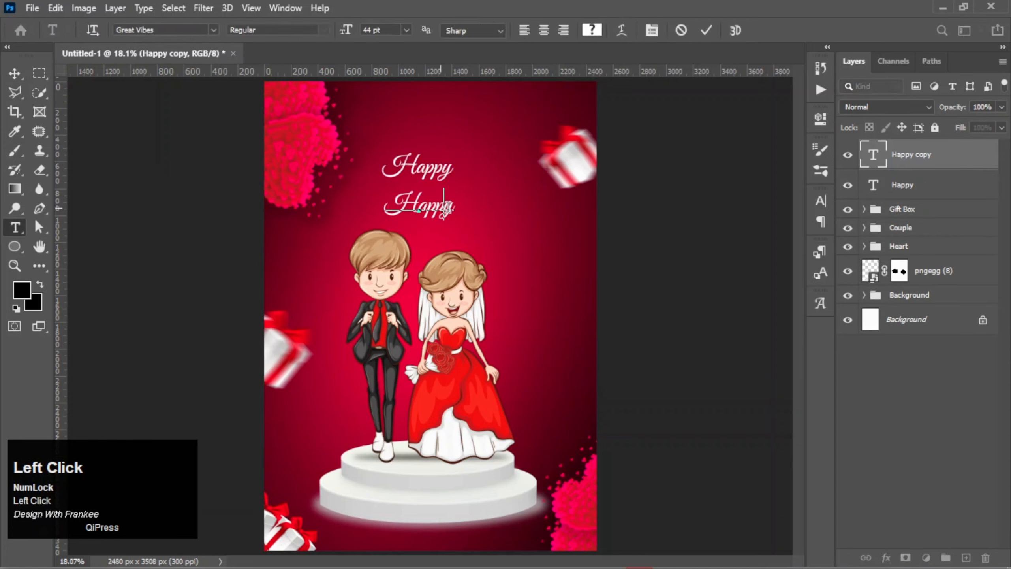
double_click(455, 207)
type("Va")
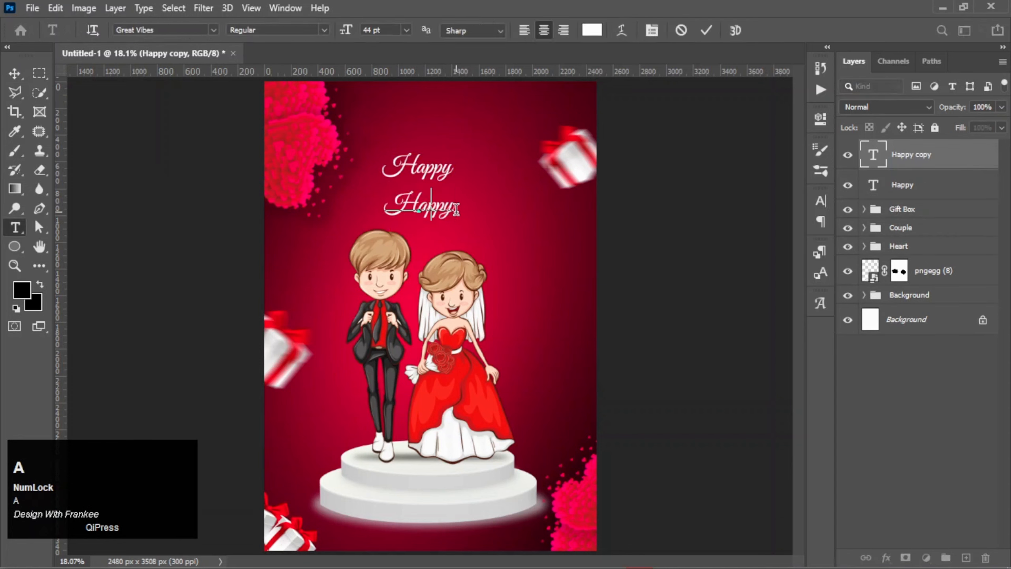
type("lent")
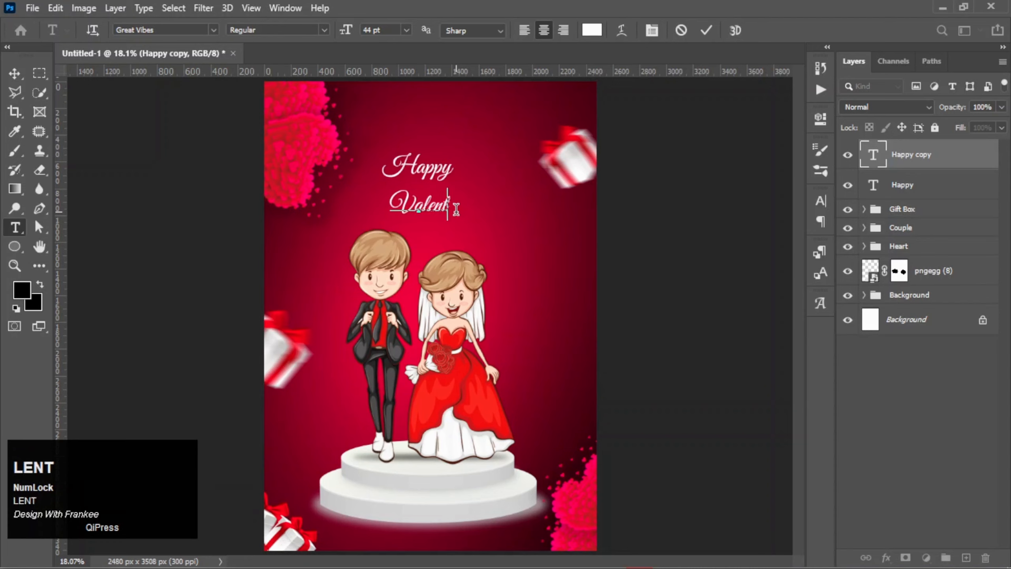
type("ine")
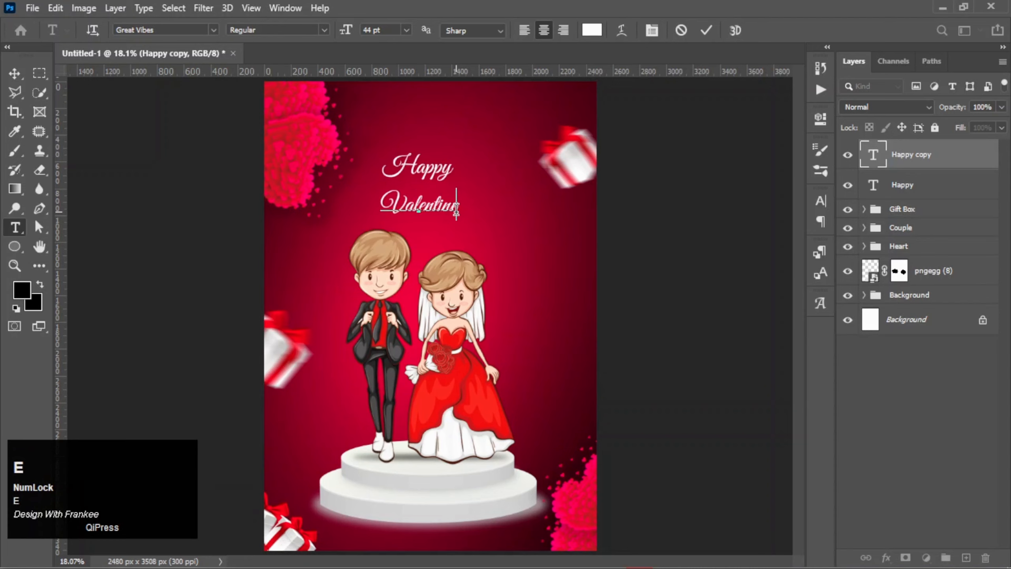
type("'s")
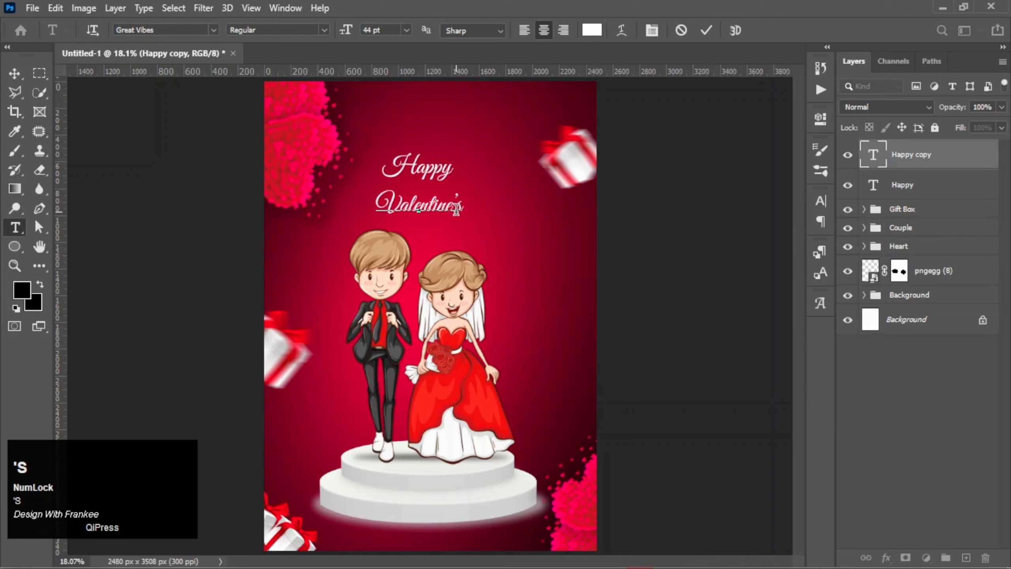
left_click(705, 32)
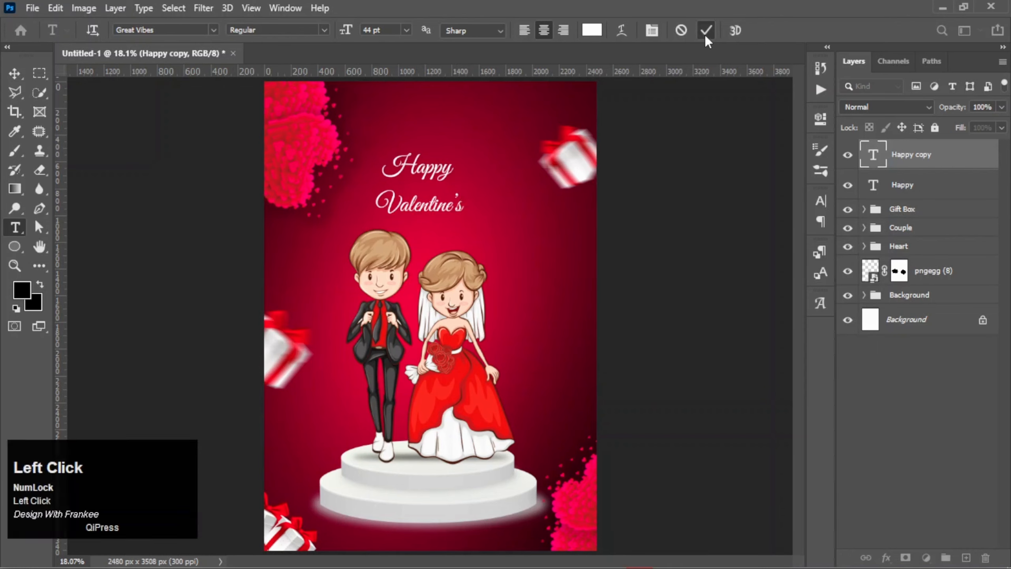
Duplicate the "Valentine's" text just below the original and change the copy's wording to "Day"
key("v")
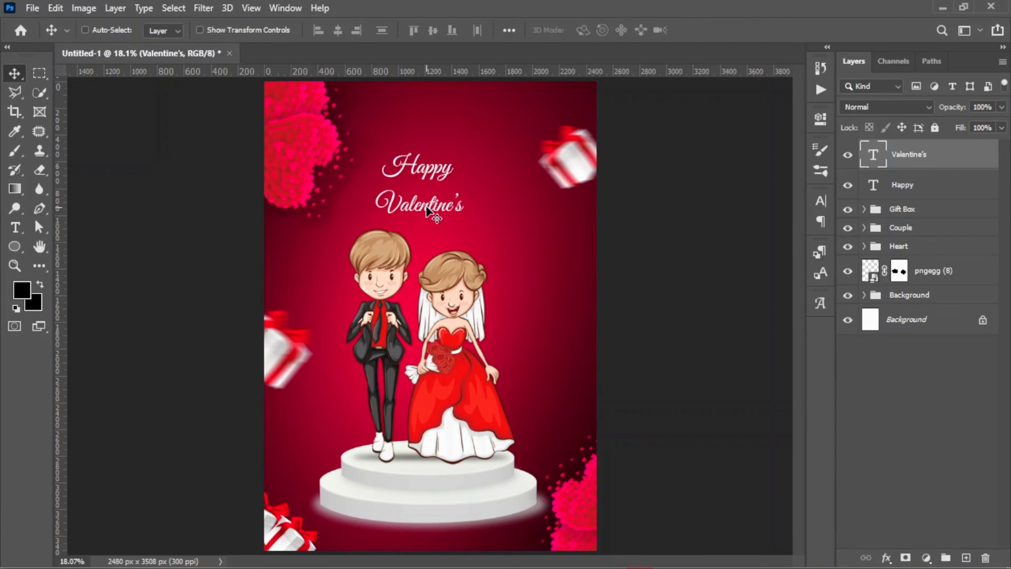
left_click_drag(438, 210, 434, 236)
double_click(438, 233)
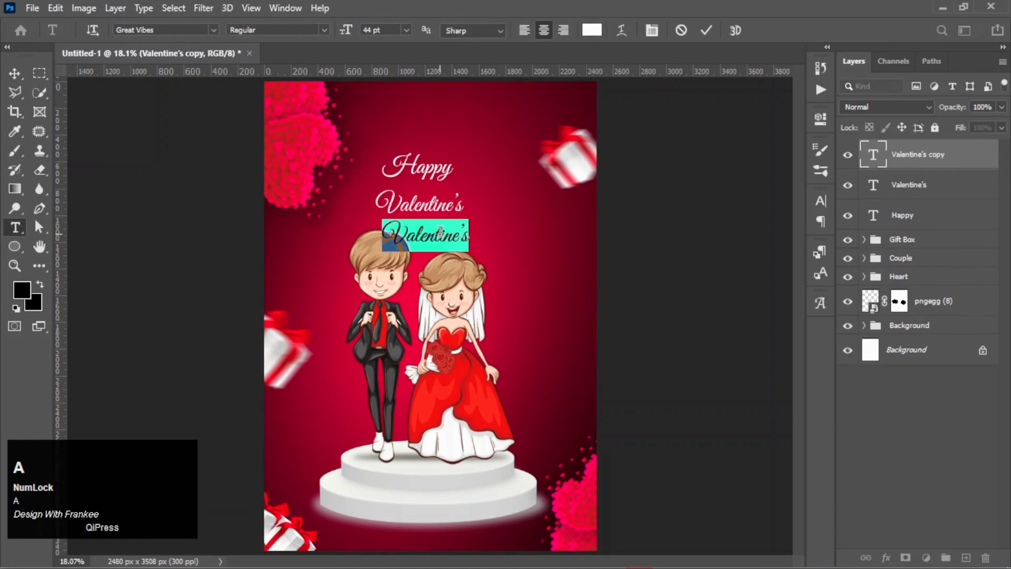
type("Day")
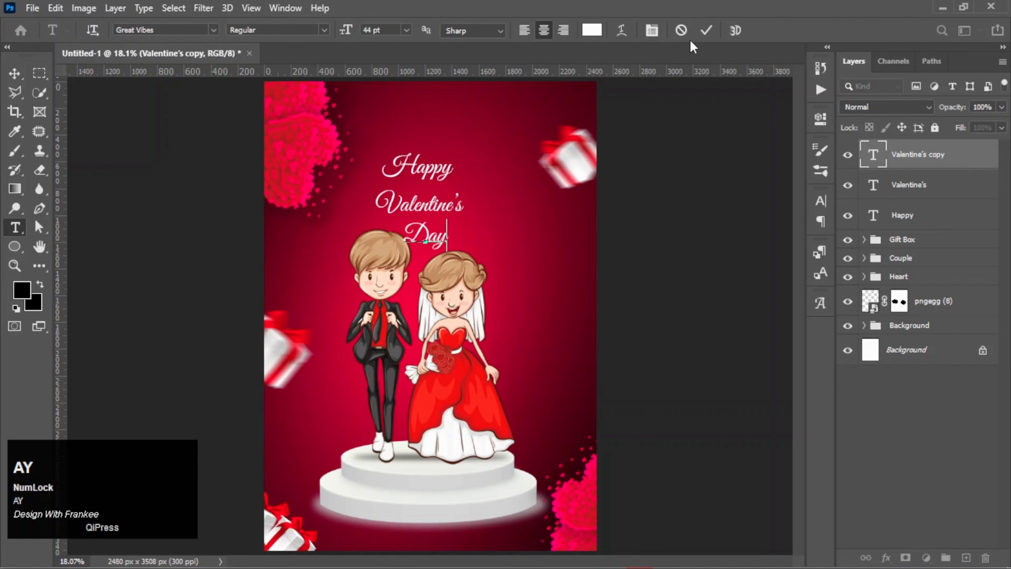
left_click(705, 31)
key("v")
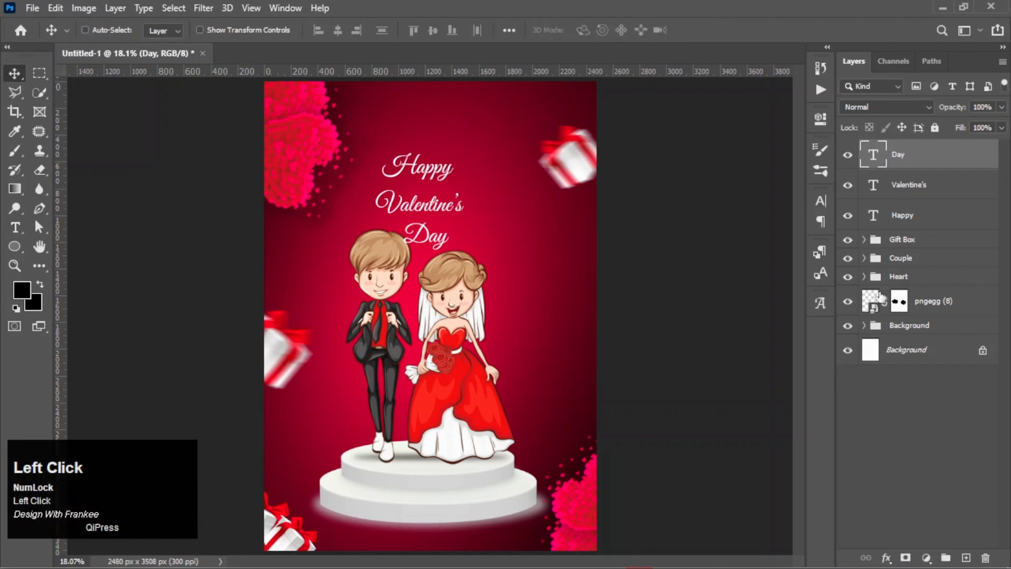
Enlarge the "Valentine's" text to about twice its size so it dominates the title between "Happy" and "Day"
left_click(906, 185)
key("ctrl+t")
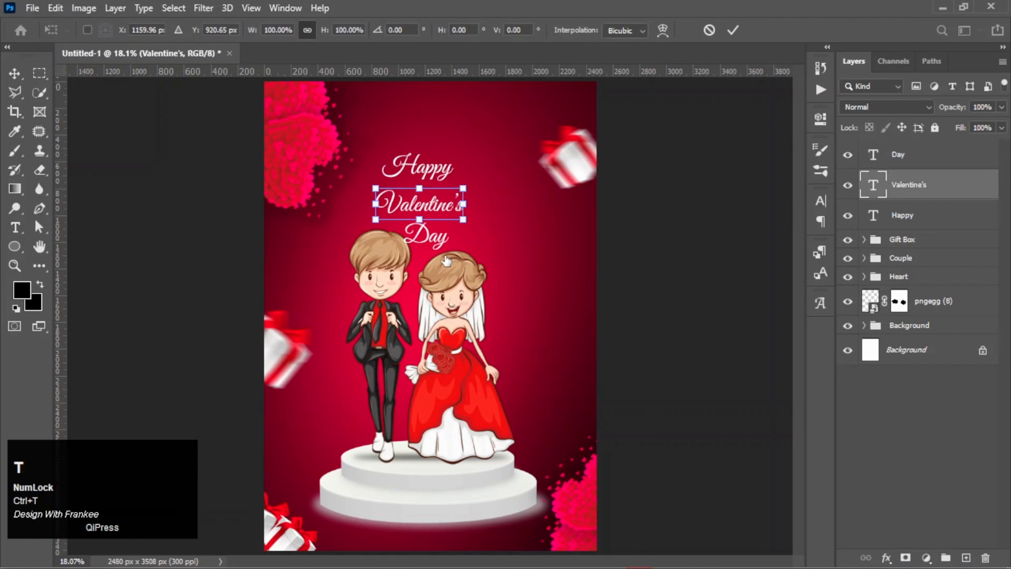
mouse_move(463, 216)
left_mouse_down()
mouse_move(517, 253)
mouse_move(514, 242)
mouse_move(448, 206)
left_mouse_up()
double_click(448, 206)
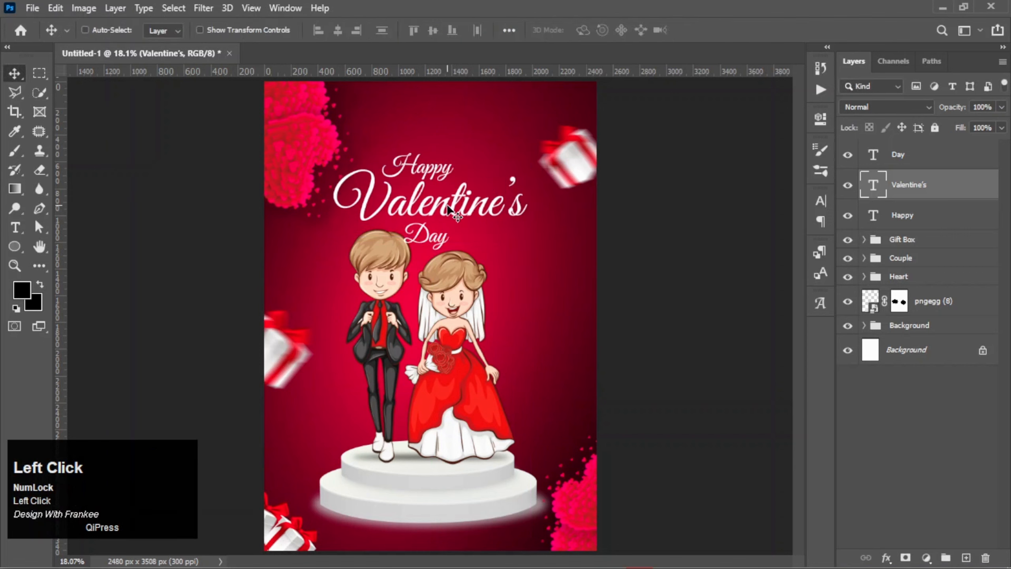
Enlarge the "Happy" text slightly and nudge it up and to the right above "Valentine's"
left_click(438, 167, "ctrl")
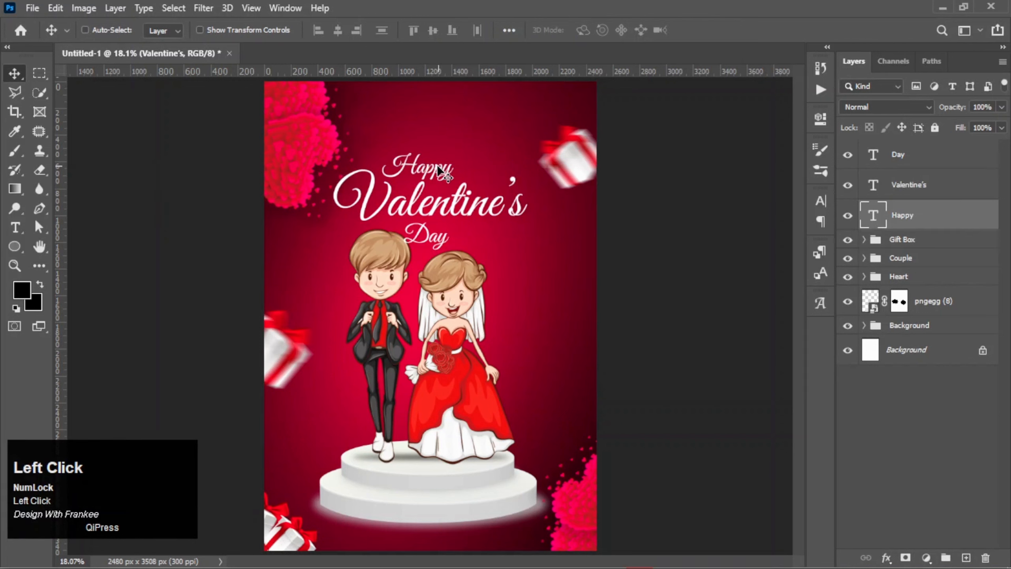
key("ctrl+t")
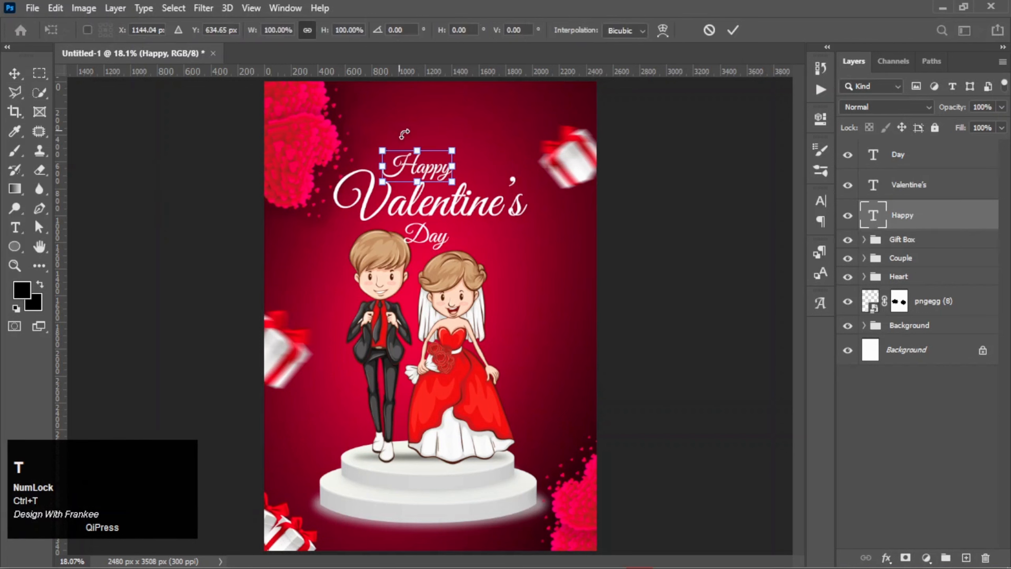
left_click_drag(454, 182, 454, 178)
left_click(502, 176)
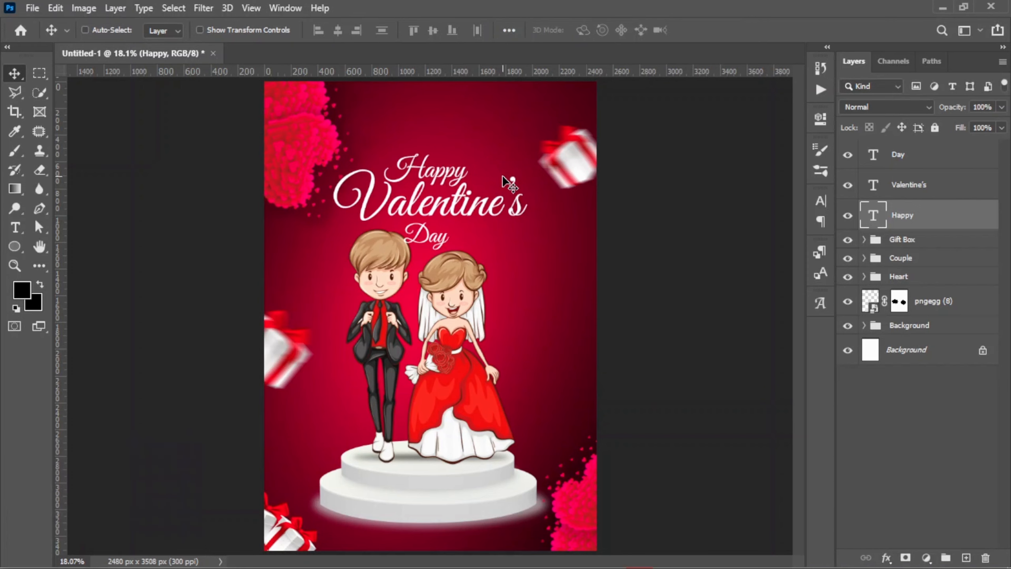
key("Up")
key("Up")
key("Up")
key("Up")
key("Up")
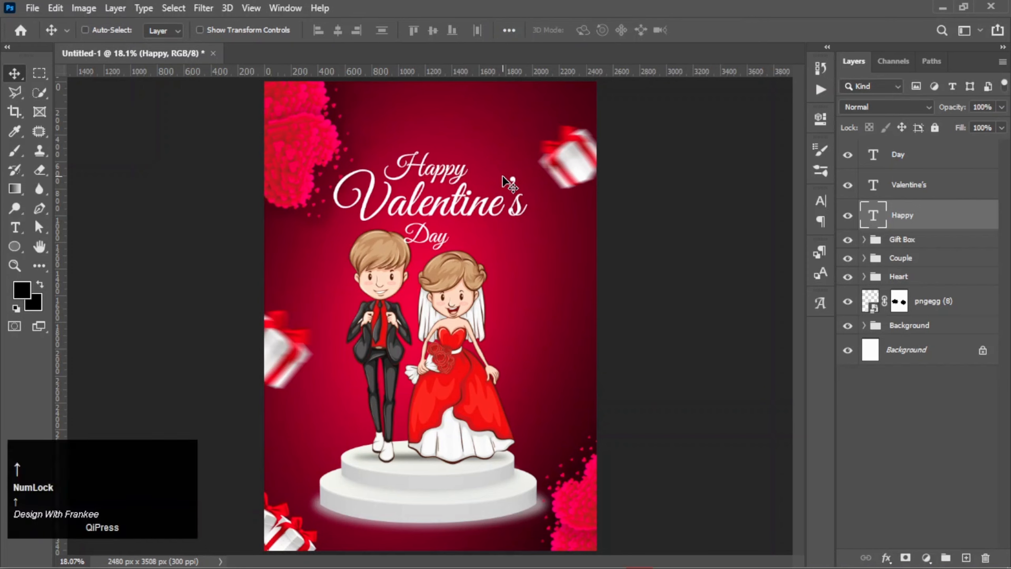
key("Right")
key("Right")
key("Right")
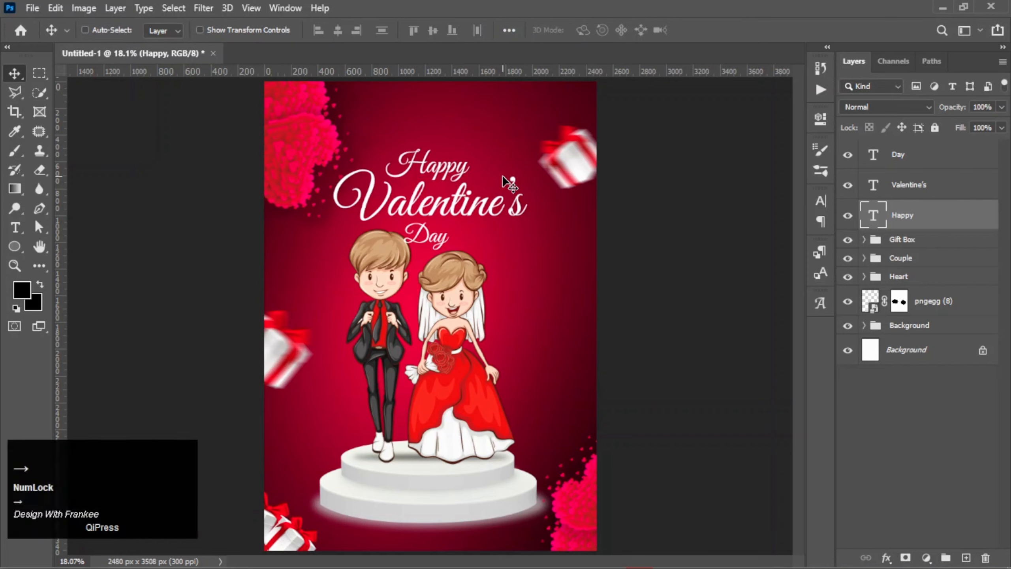
key("Up")
Scale the "Happy" text up a little more, keeping it just above "Valentine's"
key("ctrl+t")
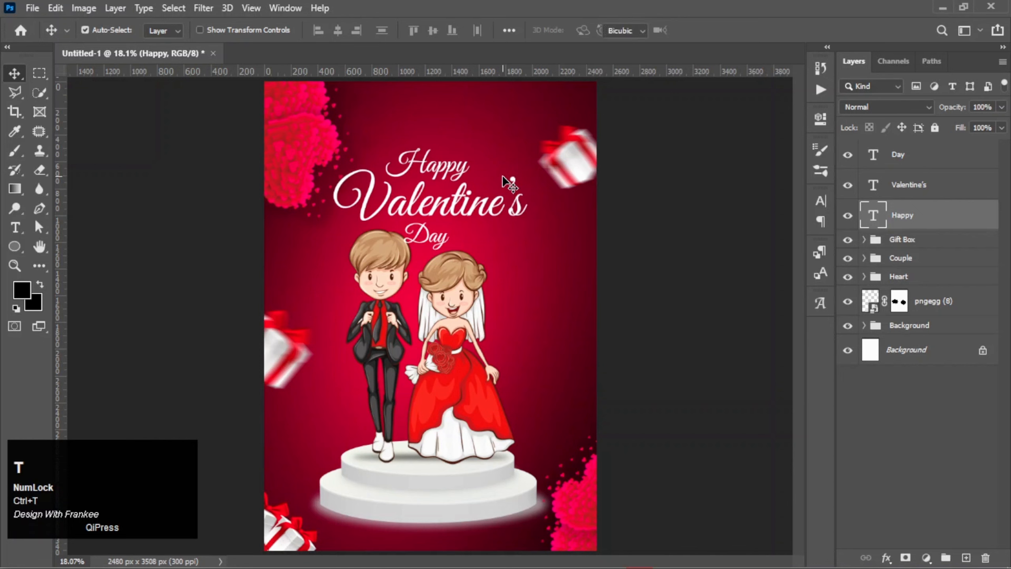
left_click_drag(469, 183, 472, 187)
left_click(525, 224)
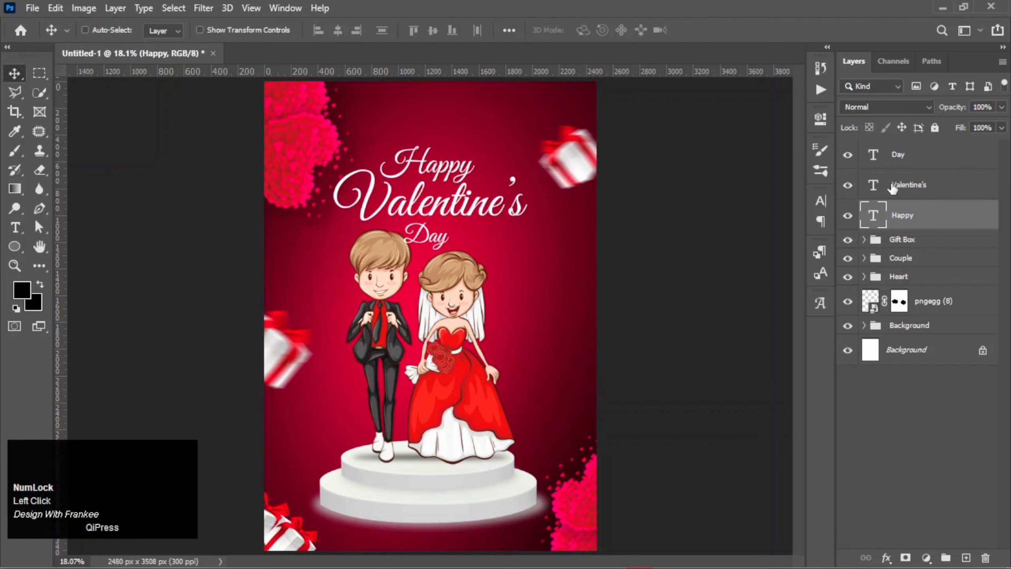
Move the "Day" text under the right end of "Valentine's" and scale it to about 132%
left_click(918, 159)
left_click_drag(432, 239, 503, 243)
key("ctrl+t")
key("Return")
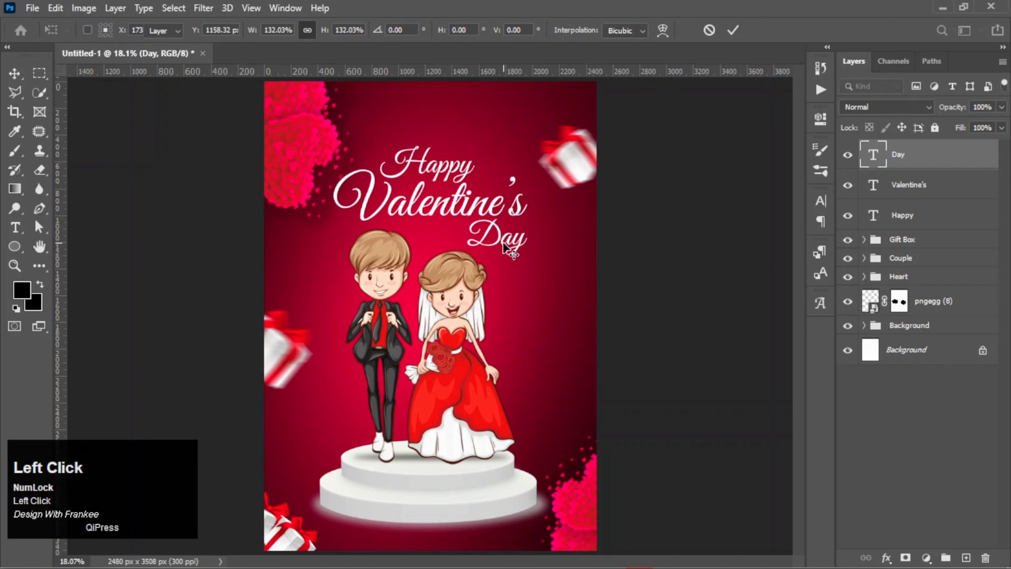
Group the Day, Valentine's and Happy text layers and name the group Text
left_click(910, 217, "shift")
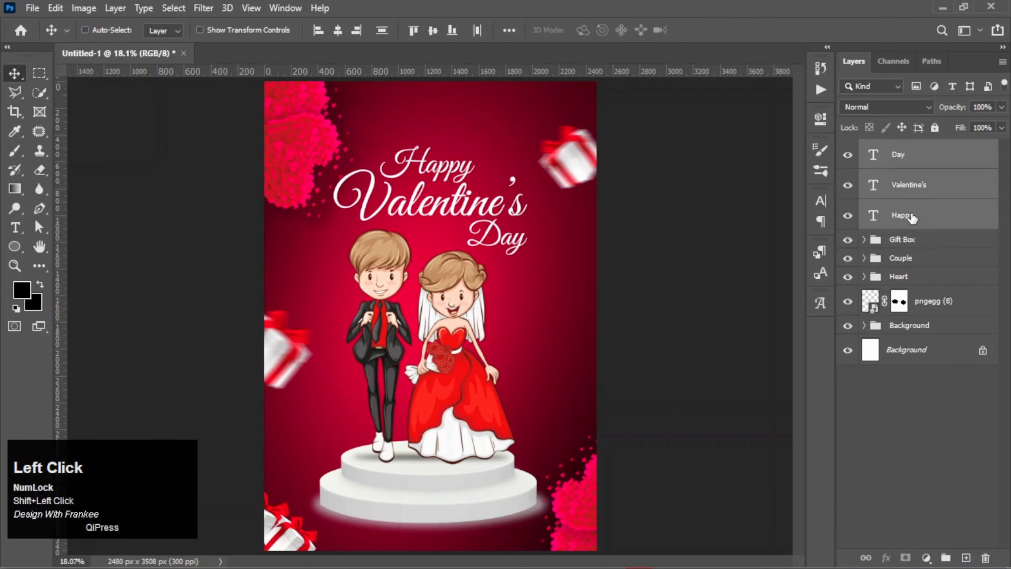
key("ctrl+g")
double_click(899, 148)
type("Text")
key("Return")
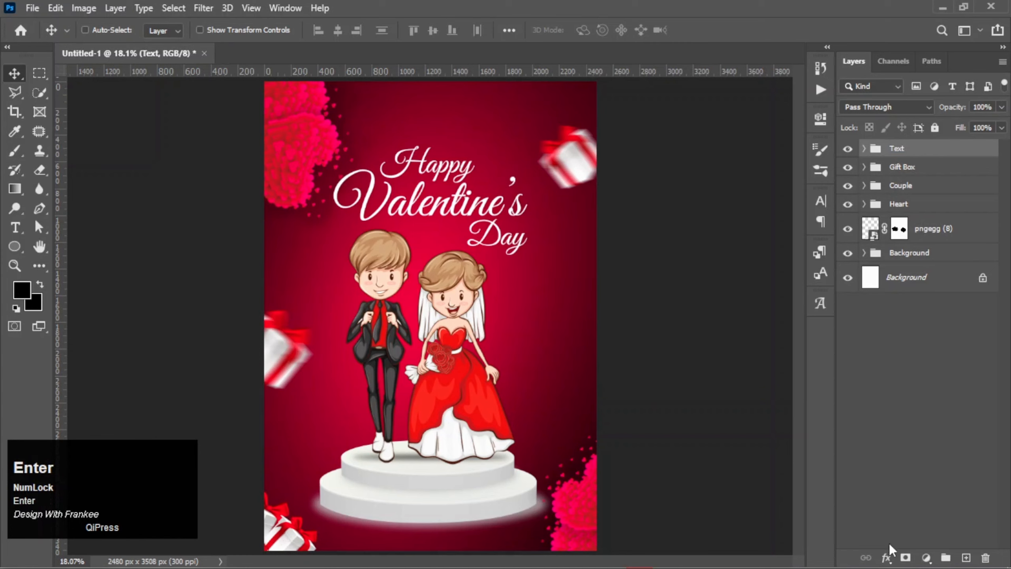
Add a drop shadow to the Text group with a spread of 11% and a size of 73 px
left_click(887, 556)
left_click(898, 411)
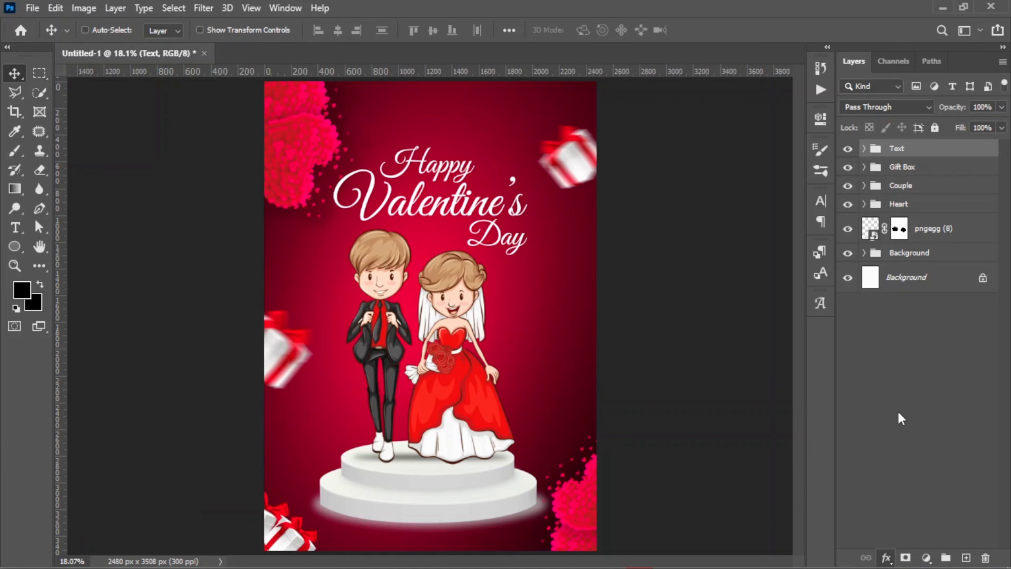
left_click_drag(580, 115, 637, 104)
left_click(548, 383)
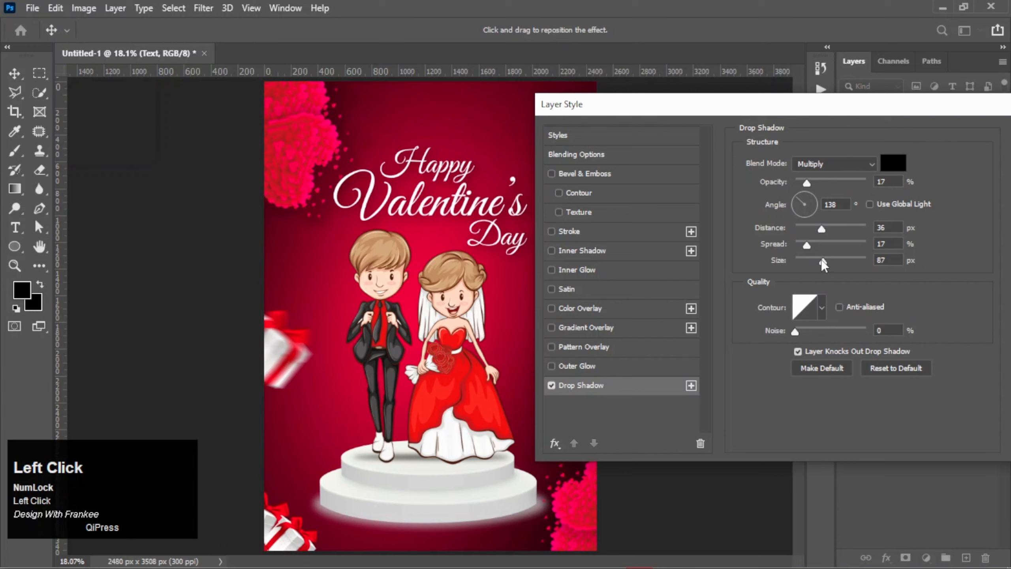
left_click_drag(822, 259, 816, 245)
left_click(805, 245)
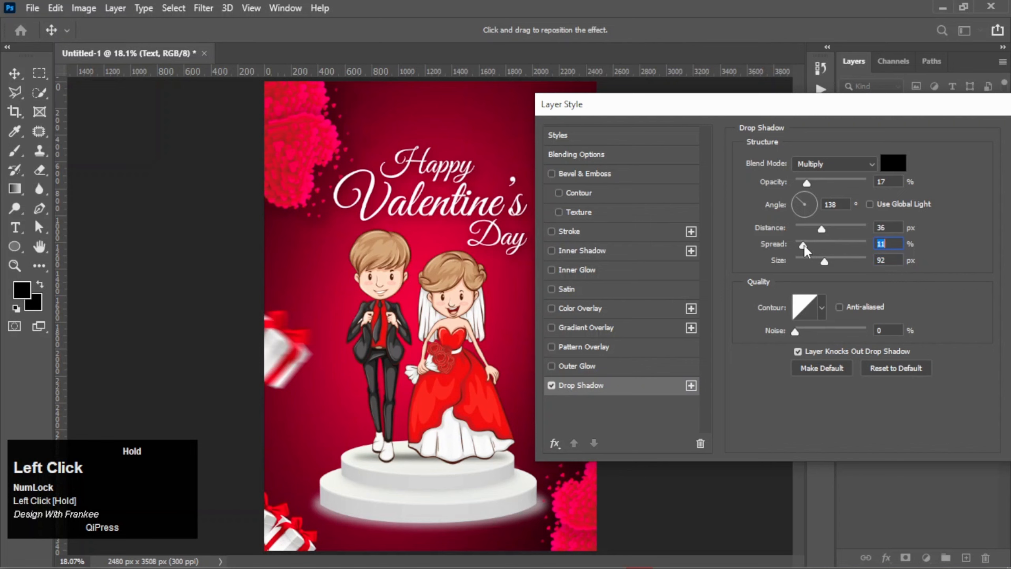
left_click_drag(825, 261, 819, 261)
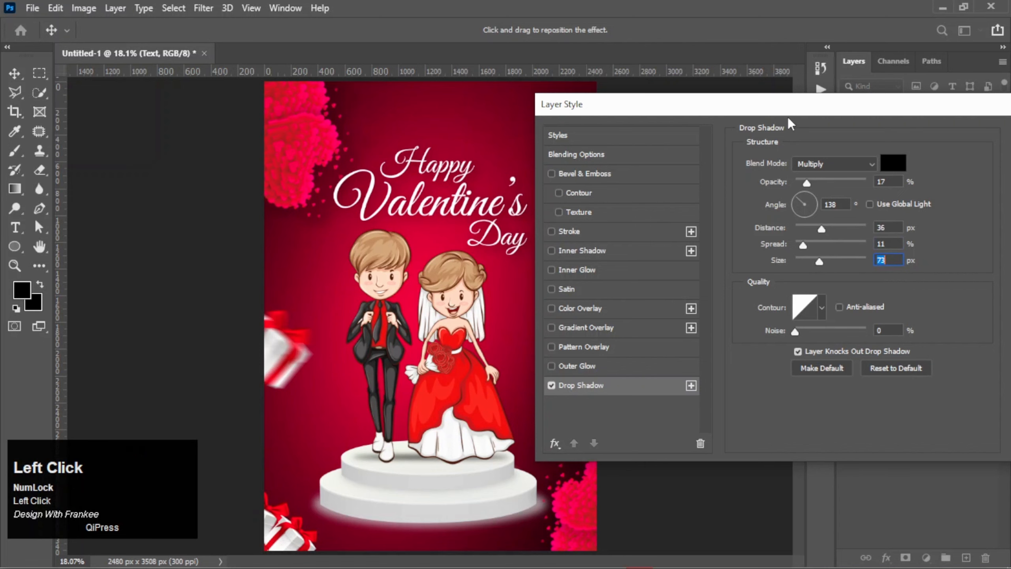
Set the Text group's drop shadow opacity to 20%, apply it, and compare the poster with the group hidden and shown
left_click_drag(790, 110, 833, 195)
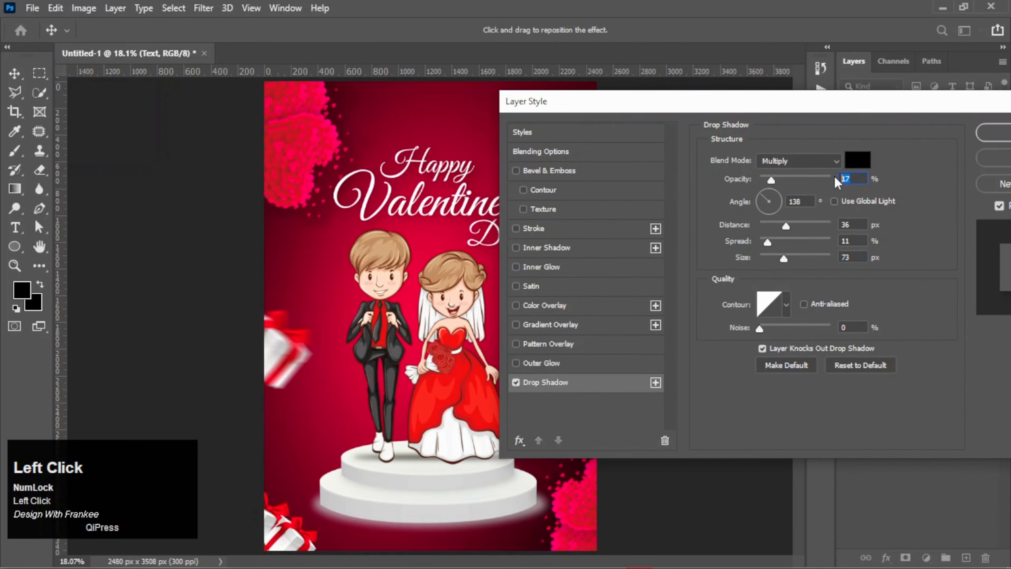
type("20")
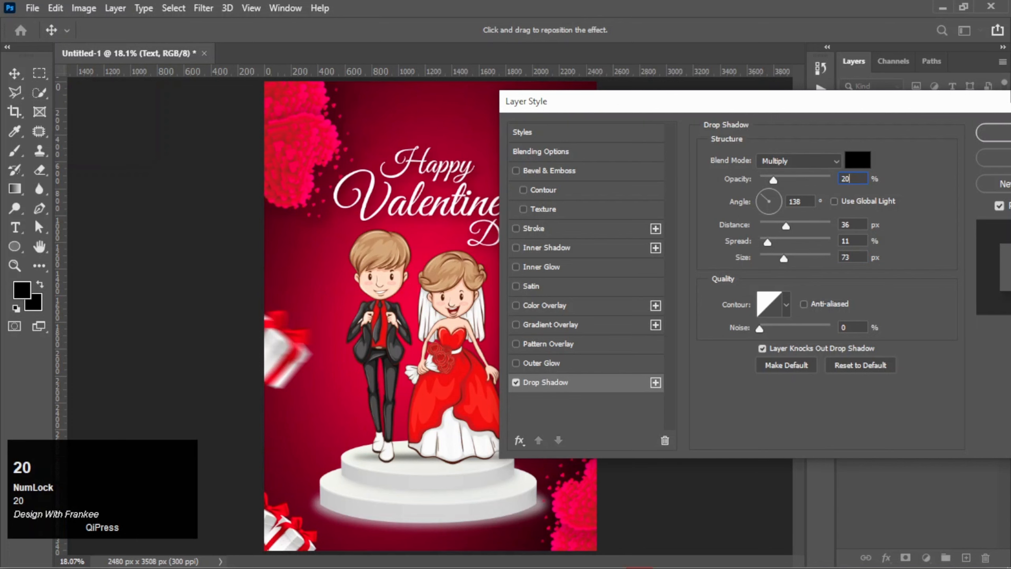
left_click(980, 131)
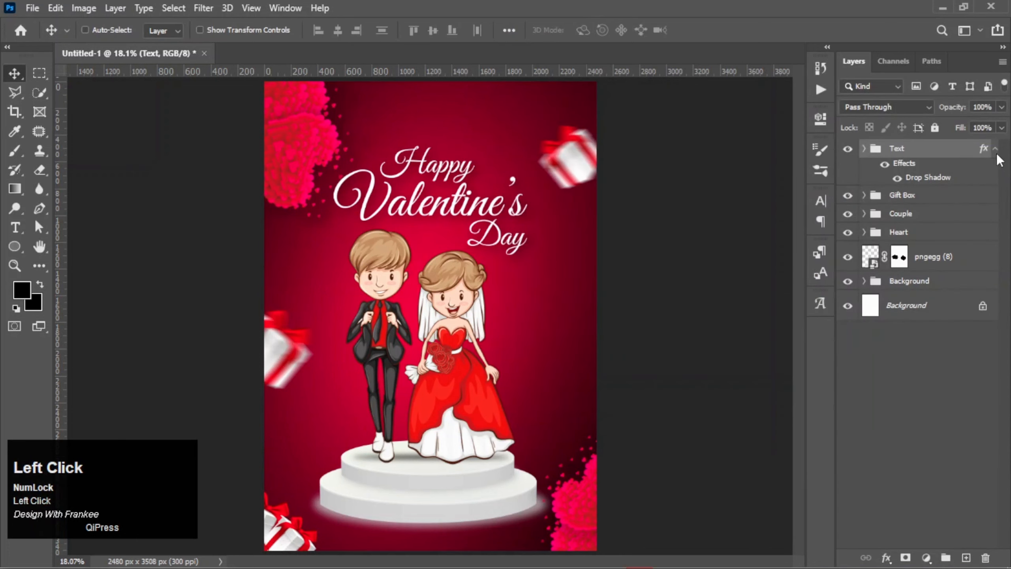
left_click(994, 149)
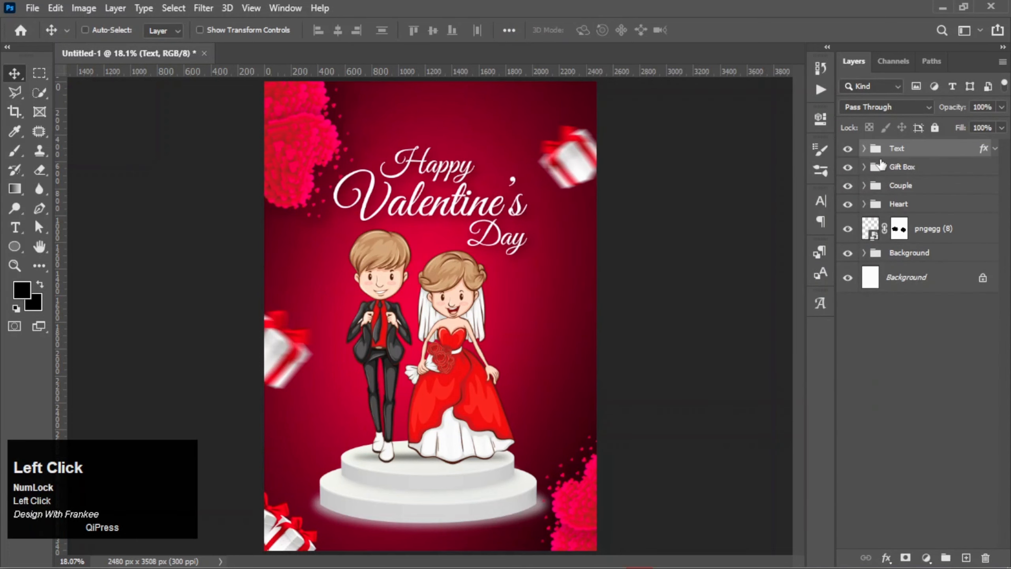
left_click(848, 149)
left_click(848, 149)
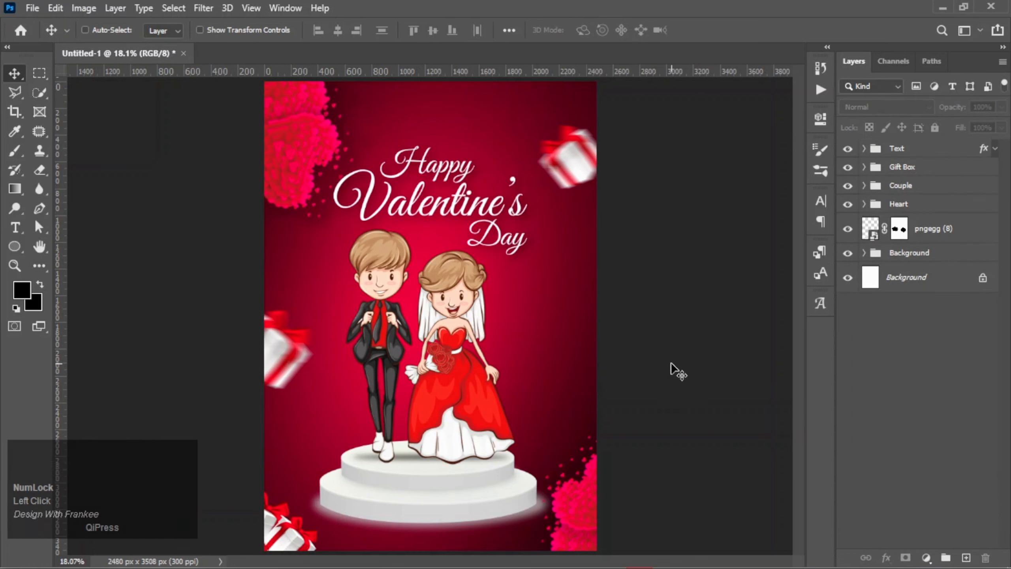
Place the heart image pngegg (5) from File Explorer to the right of the word "Day", scaled to about 2.97%
left_click(496, 552)
left_click_drag(248, 109, 521, 287)
left_click_drag(511, 392, 447, 346)
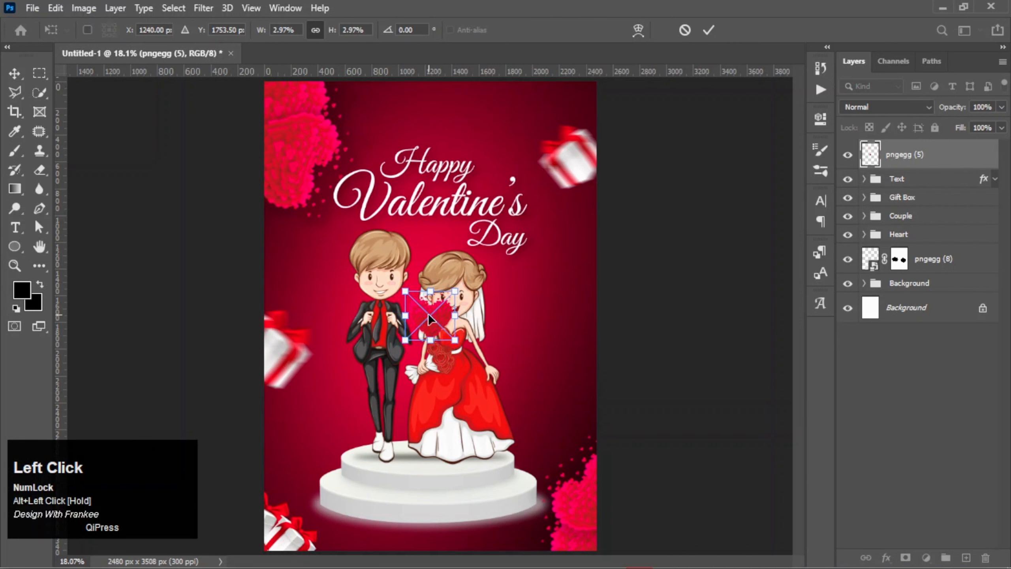
left_click_drag(428, 313, 555, 225)
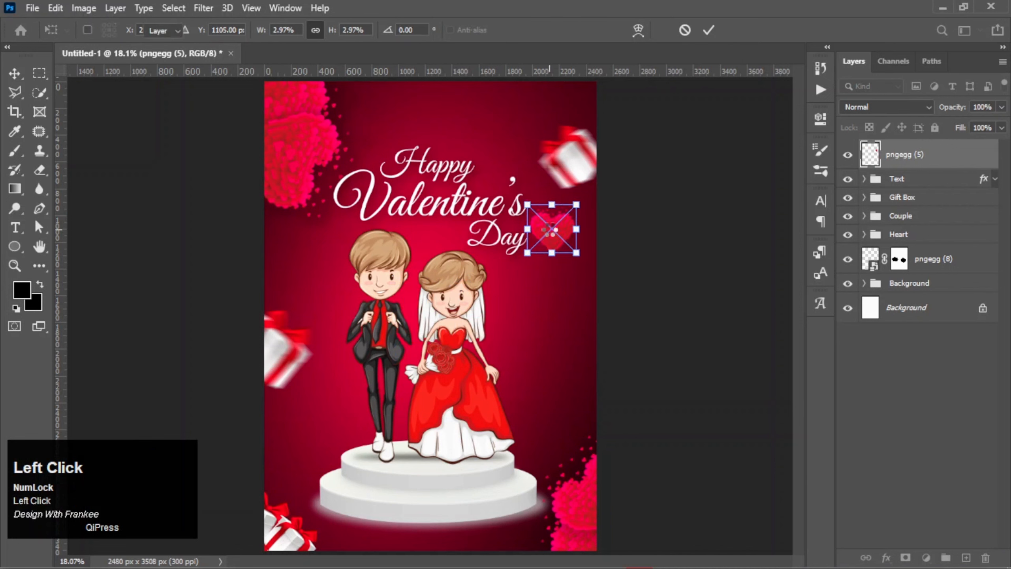
left_click(530, 323)
Scale the placed heart to about 1.80%, rotate it about -8.8° and position it above "Valentine's" just right of "Happy"
scroll(530, 361, "up", 4, "alt")
left_click_drag(528, 224, 508, 399)
left_click_drag(577, 271, 561, 272)
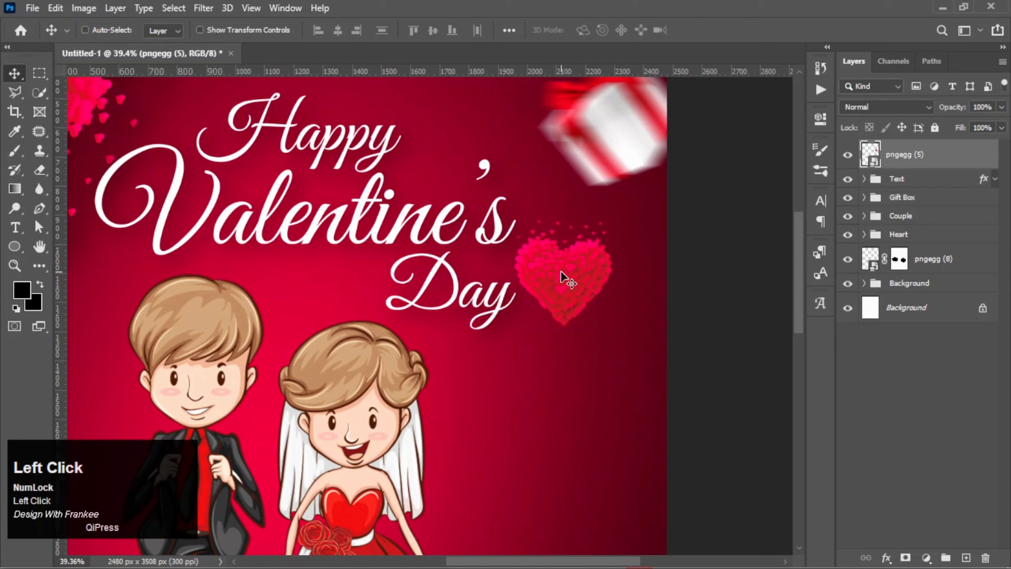
key("ctrl+t")
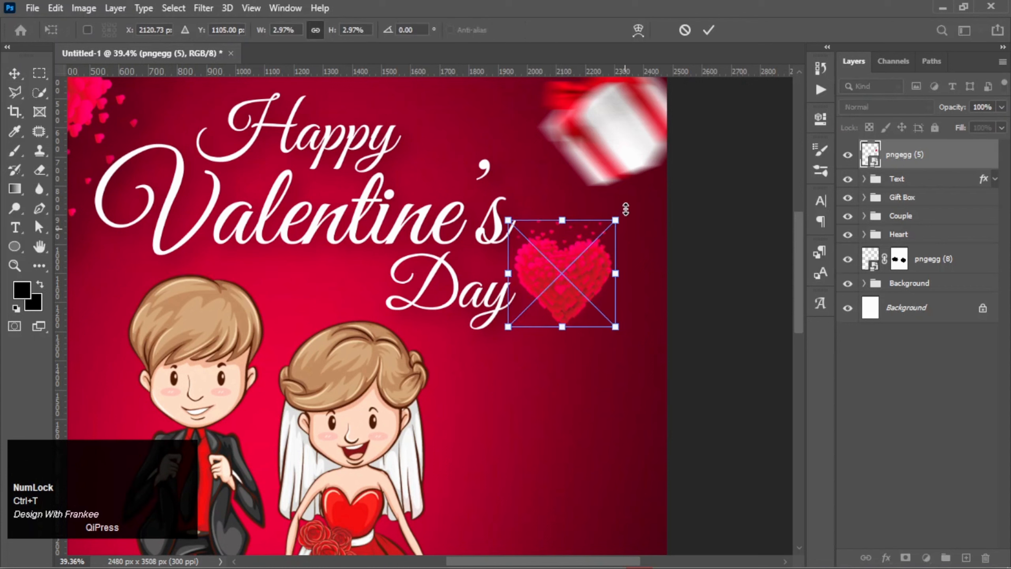
left_click_drag(615, 326, 594, 305)
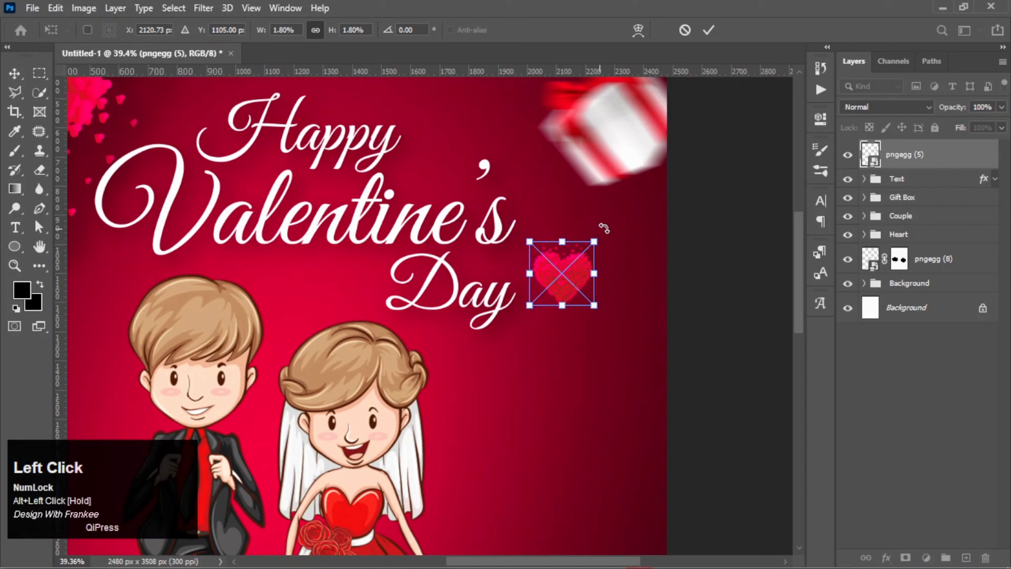
left_click_drag(604, 228, 597, 223)
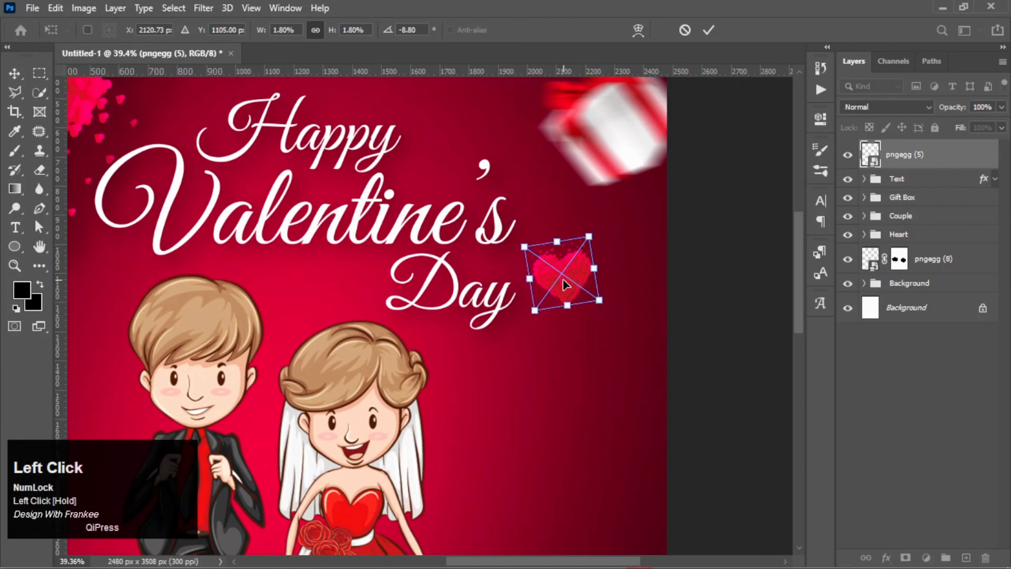
left_click_drag(563, 278, 439, 171)
double_click(439, 171)
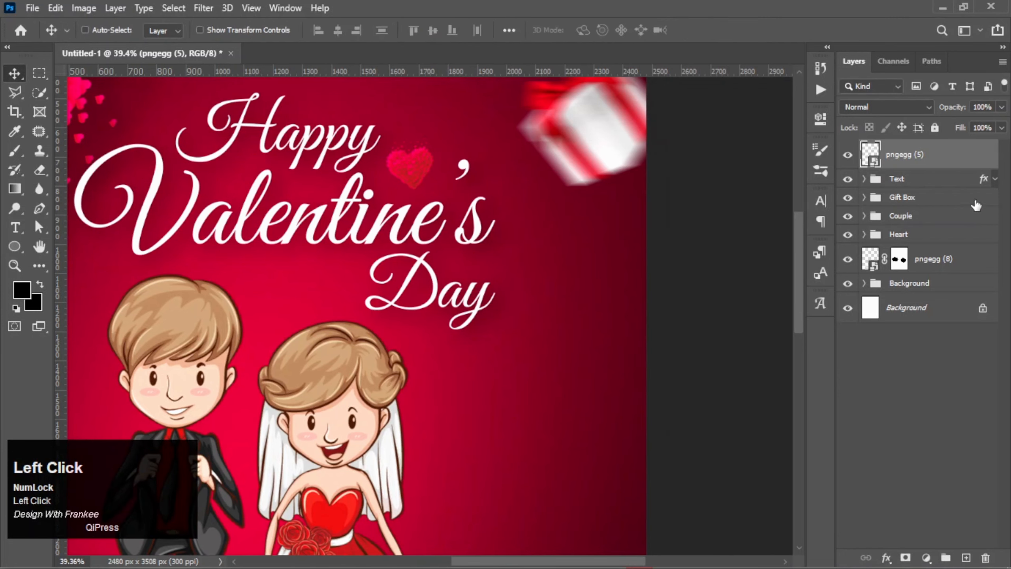
Copy the Text group's drop shadow to the pngegg (5) heart layer and collapse its effects list
left_click_drag(982, 182, 977, 160)
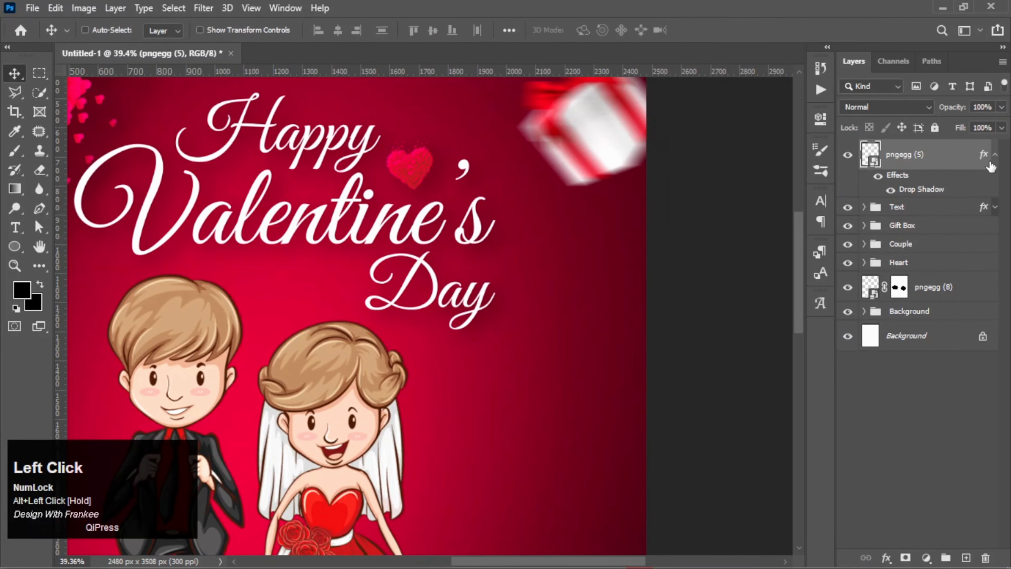
left_click(995, 154)
key("ctrl+0")
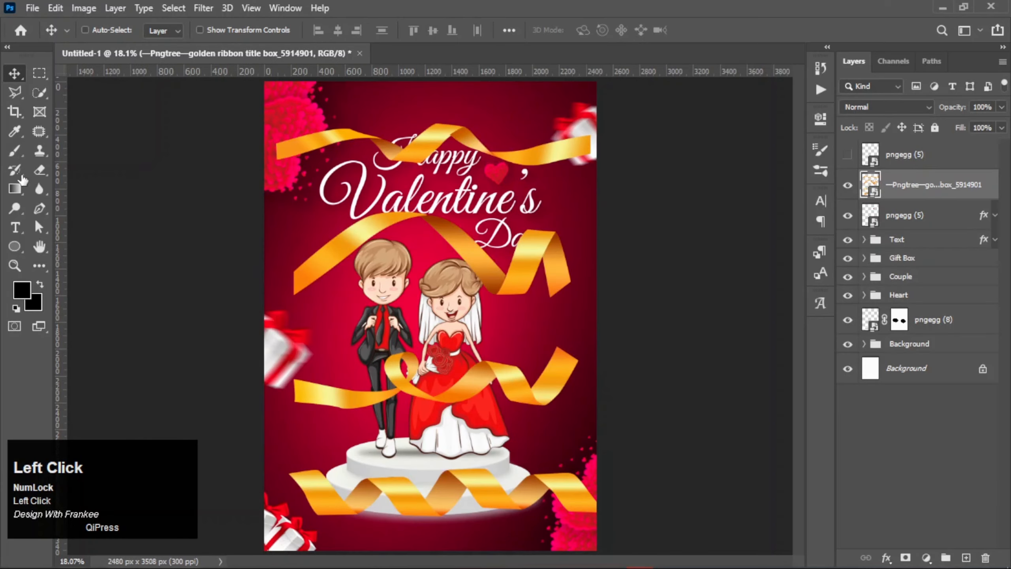
Copy the third and fourth golden ribbons from the ribbon image onto separate layers using rectangular selections, and hide the original ribbon layer
left_click(40, 73)
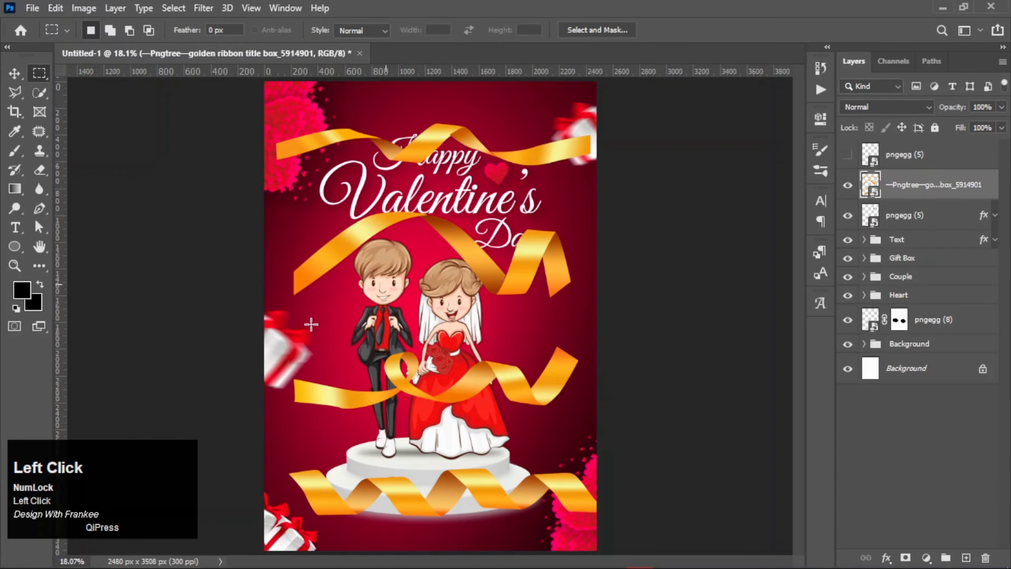
left_click_drag(275, 318, 584, 433)
left_click(584, 433)
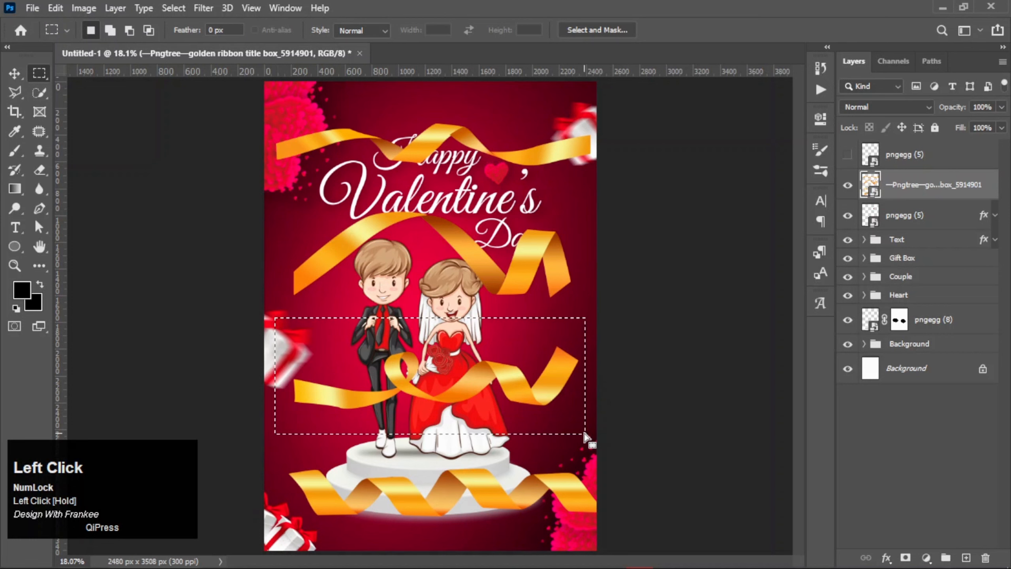
key("ctrl+j")
key("ctrl+j")
left_click(848, 245)
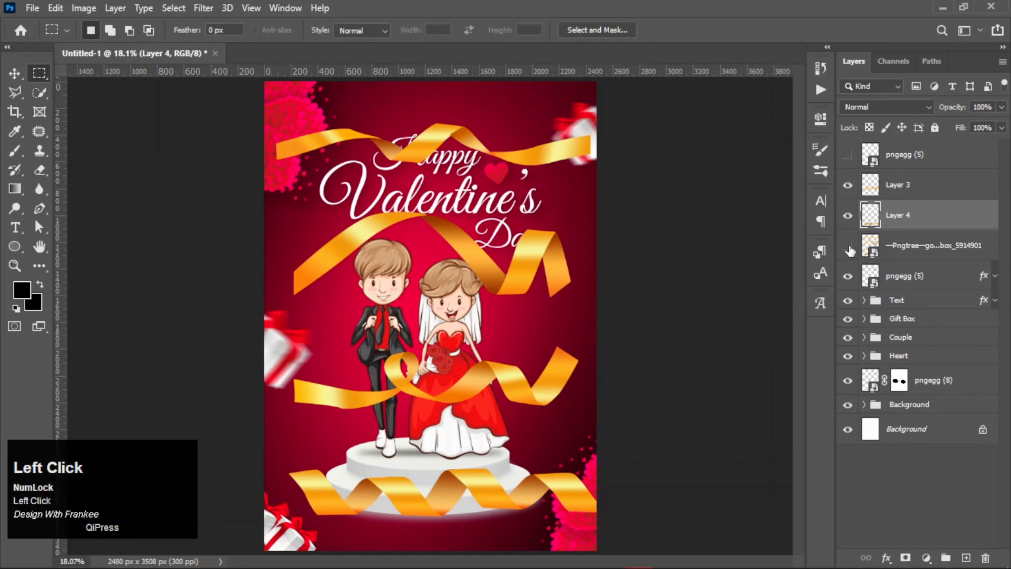
Toggle Layer 3's visibility to identify its ribbon, leave it shown, and hide the bottom ribbon on Layer 4
key("v")
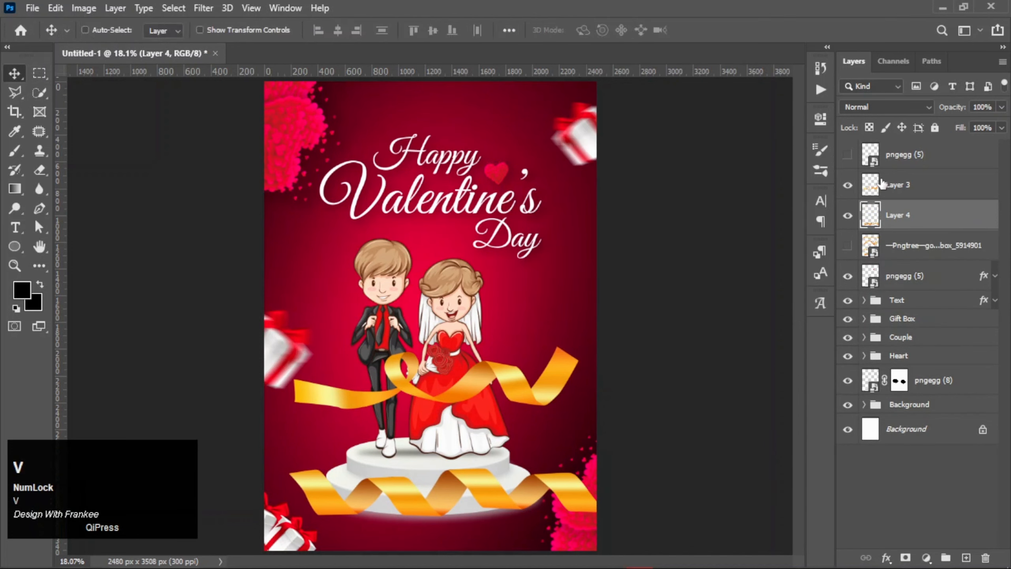
left_click(848, 188)
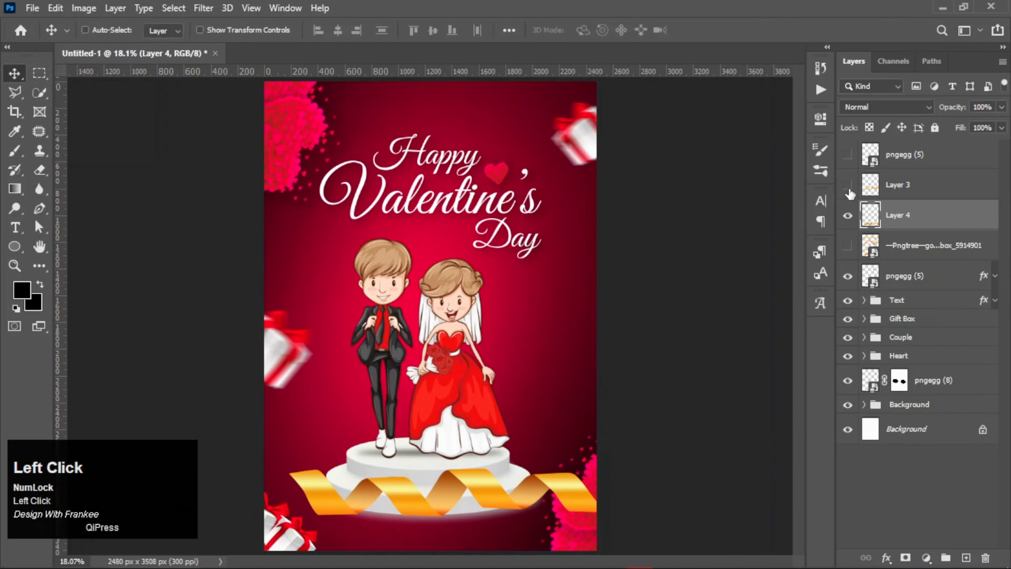
left_click(849, 187)
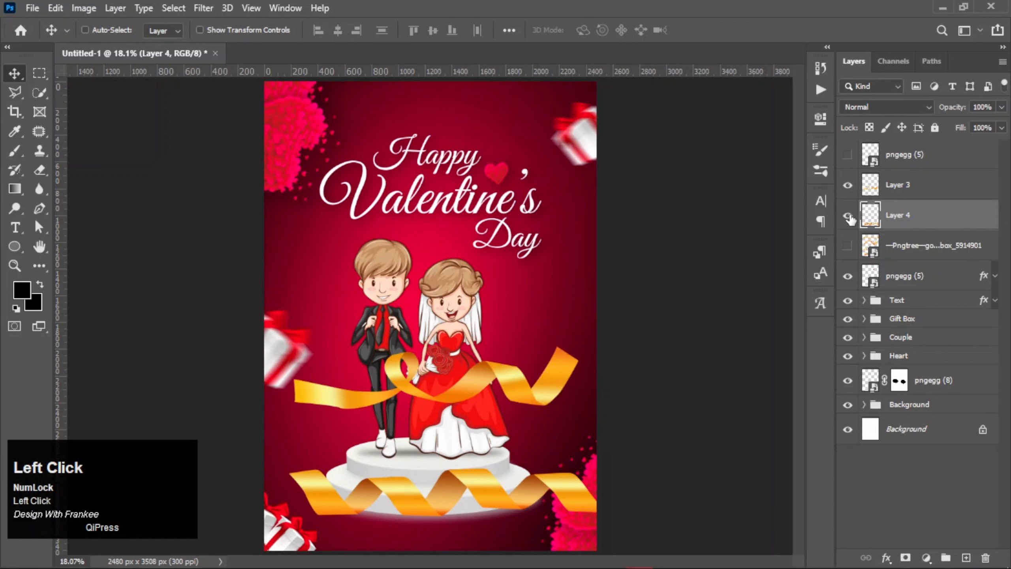
left_click(849, 216)
Scale the Layer 3 ribbon to about 44.16%, rotate it about -112.11° and place it at the poster's left edge above the gift box
left_click(902, 192)
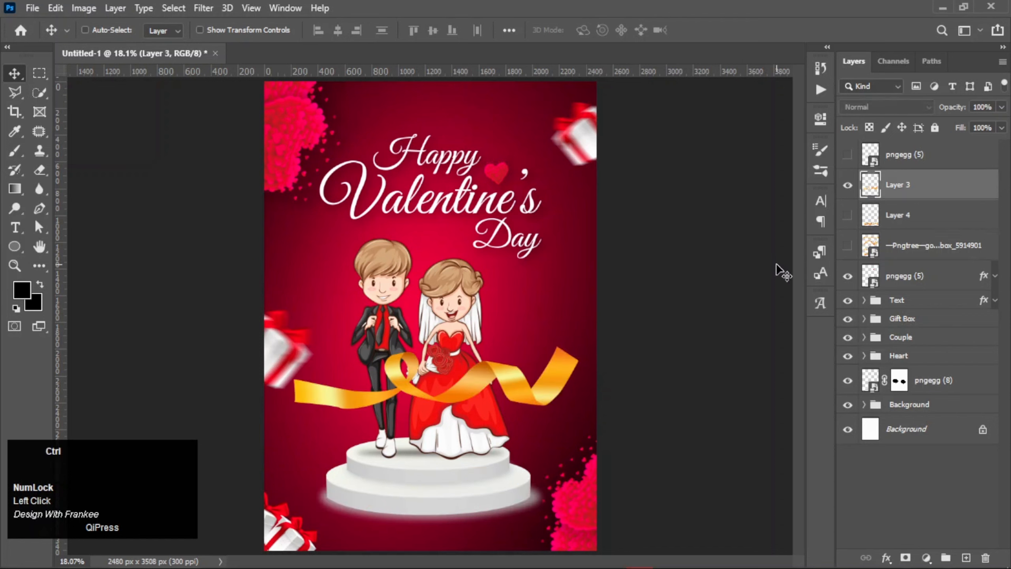
key("ctrl+t")
left_click_drag(593, 334, 336, 251)
left_click_drag(510, 489, 263, 267)
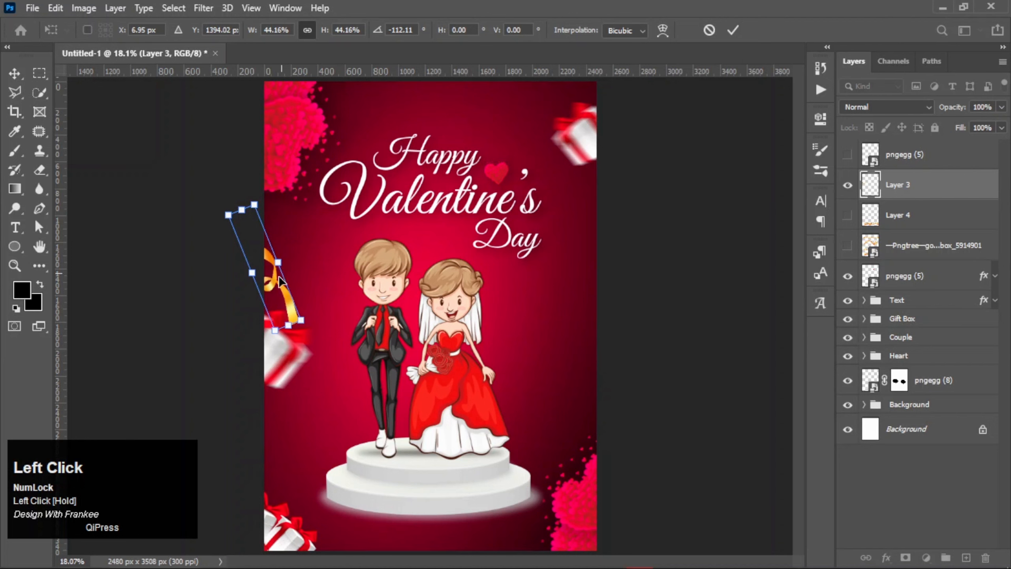
double_click(279, 283)
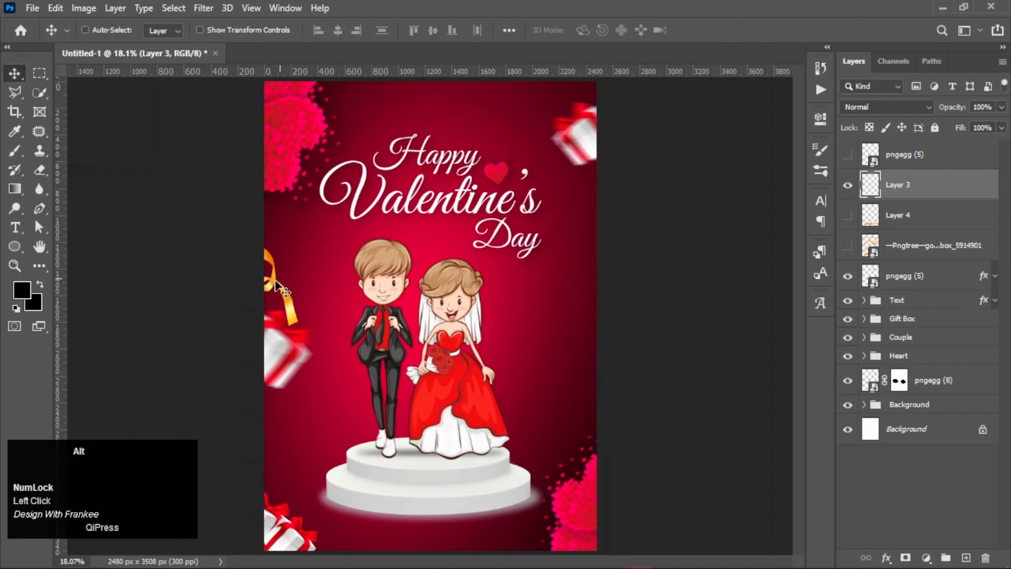
Duplicate the ribbon to the poster's right edge beside the bride, rotate the copy about 47.29° and scale it to about 57.62%
left_click_drag(277, 283, 580, 360)
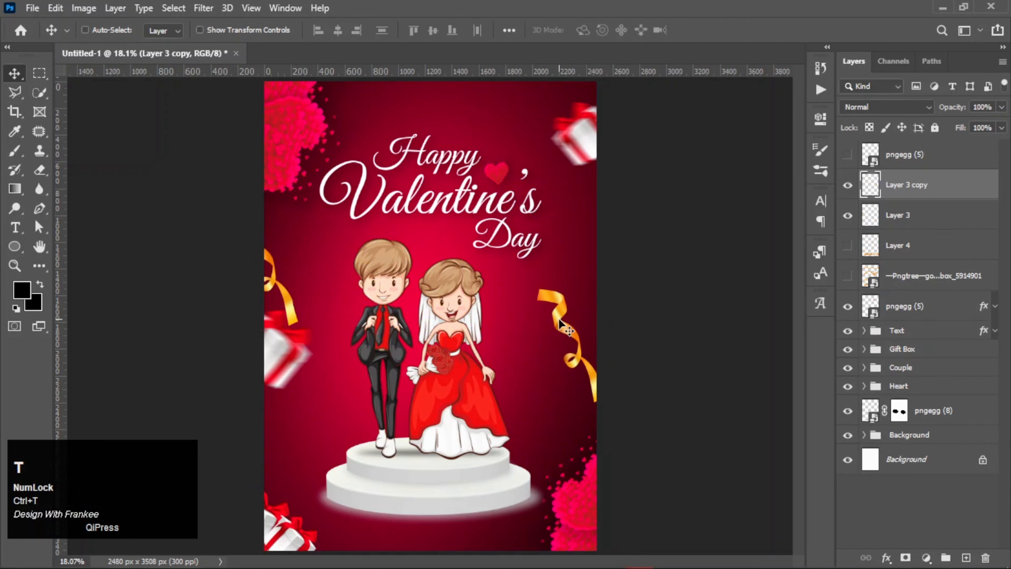
key("ctrl+t")
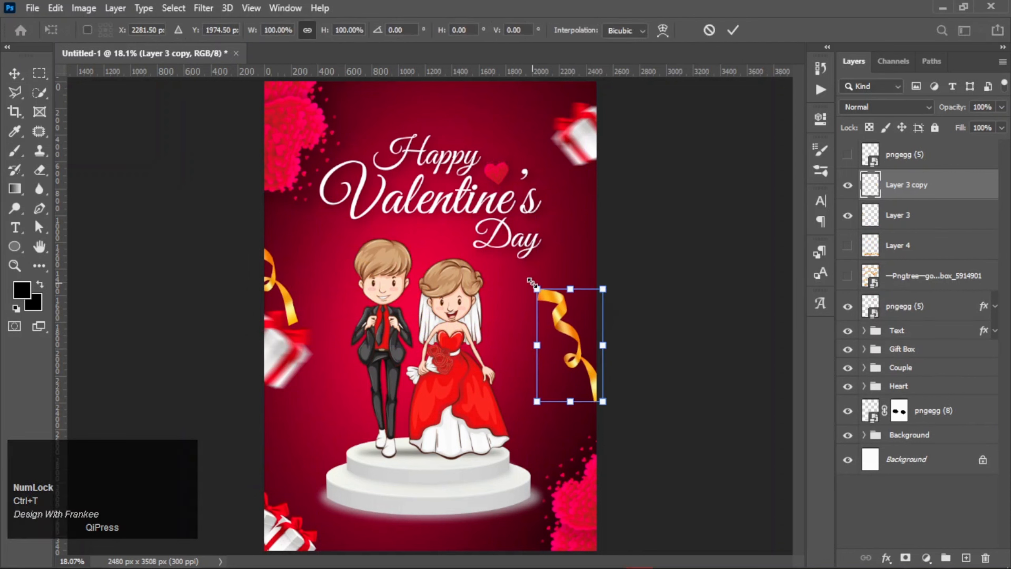
left_click_drag(532, 282, 604, 239)
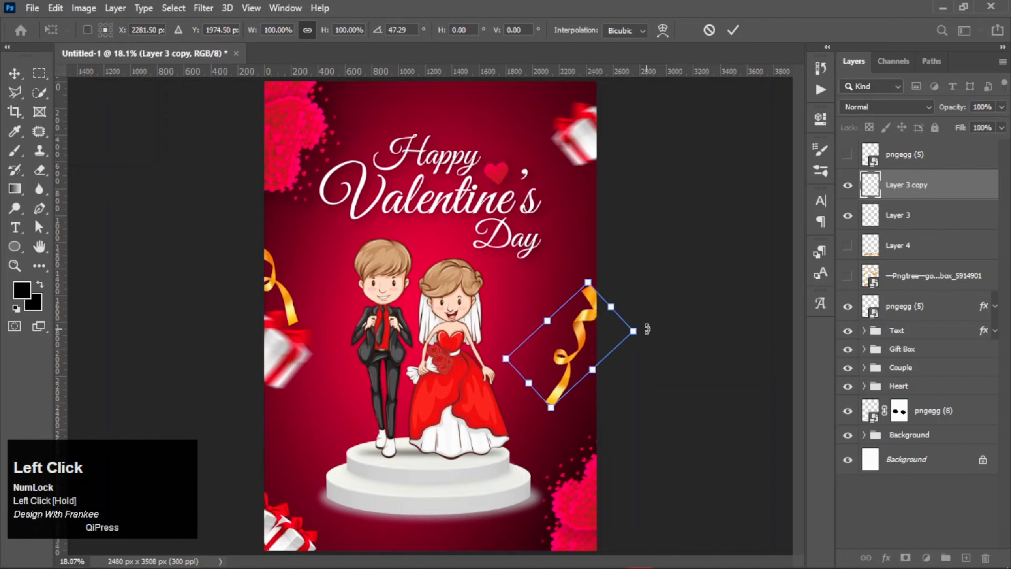
left_click_drag(636, 330, 592, 338)
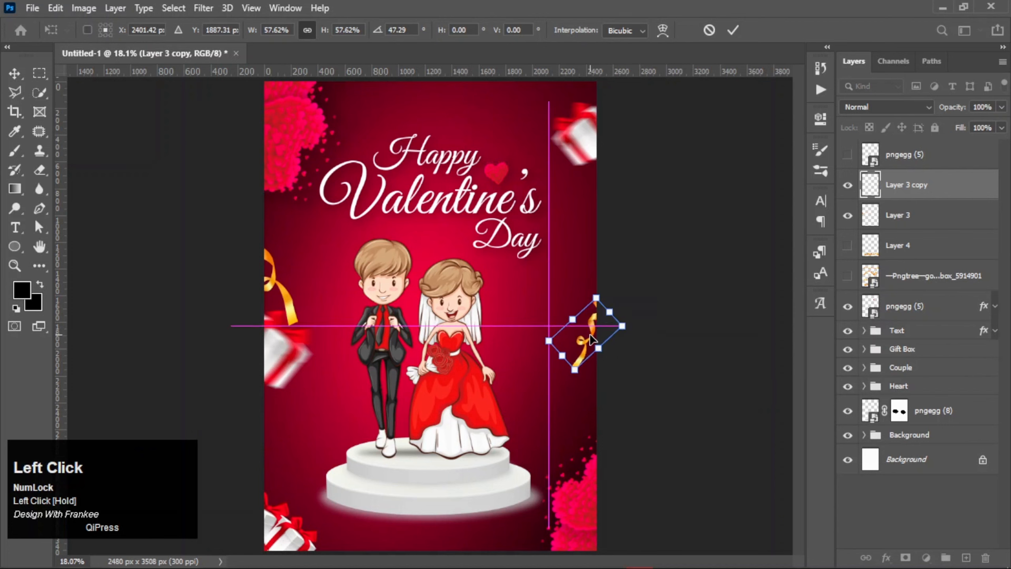
double_click(592, 339)
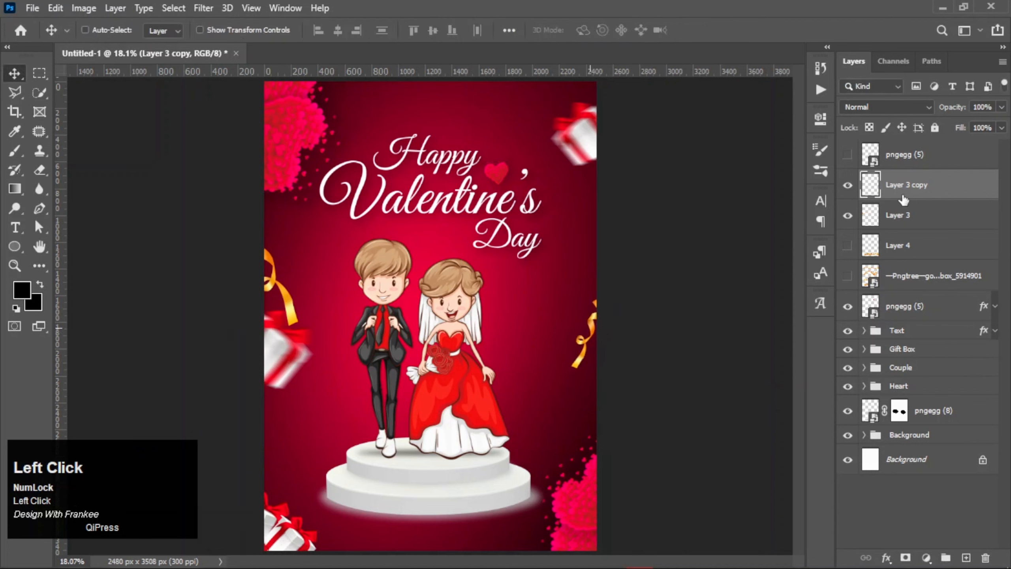
Adjust the left ribbon's position slightly up and inward, and delete the hidden Layer 4 and original golden ribbon layer
left_click(902, 218)
mouse_move(278, 274)
left_mouse_down()
mouse_move(300, 301)
mouse_move(284, 244)
mouse_move(285, 265)
left_mouse_up()
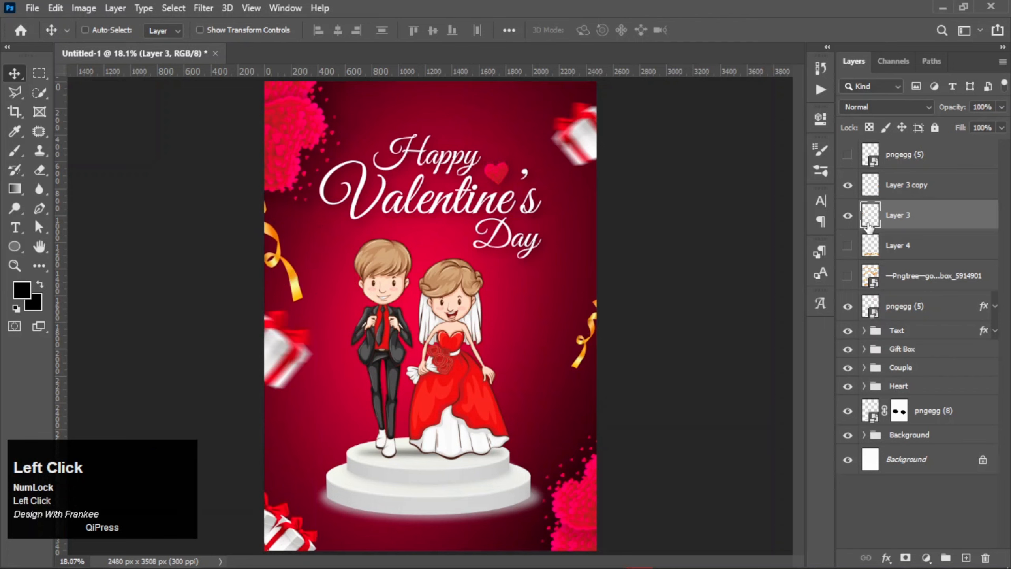
left_click(898, 250)
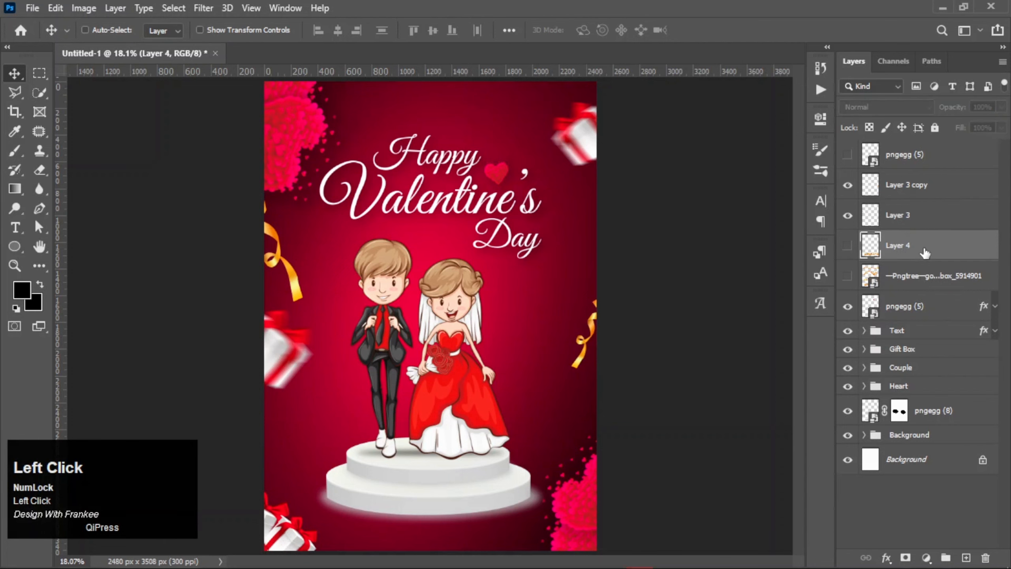
key("Delete")
key("Delete")
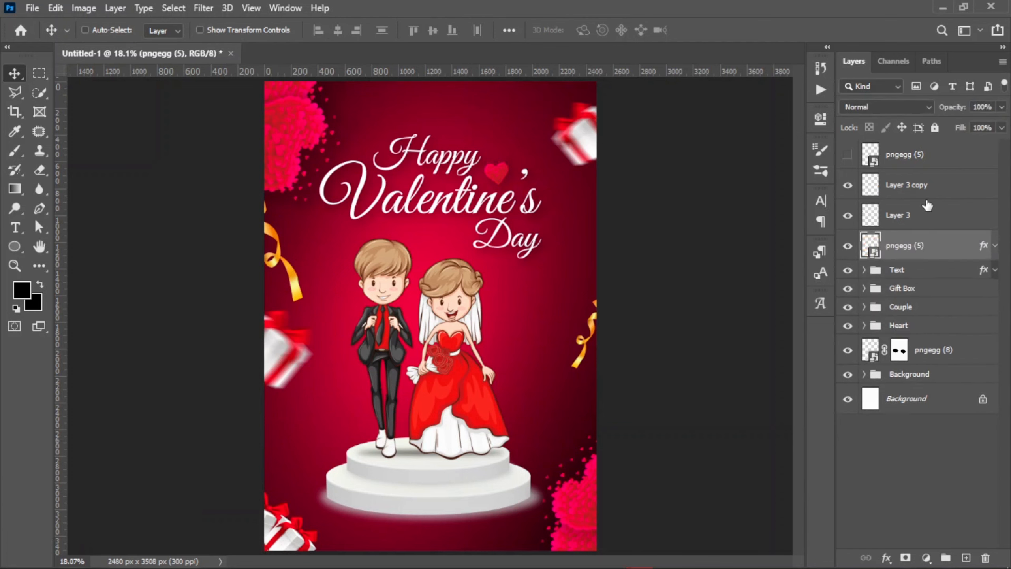
Group the Layer 3 and Layer 3 copy ribbon layers
left_click(923, 196)
left_click(917, 217, "shift")
key("ctrl+g")
Show the hidden pngegg (5) sparkle layer at the top of the stack and duplicate the sparkle above the H of "Happy"
left_click(916, 153)
left_click(855, 162)
left_click(849, 159)
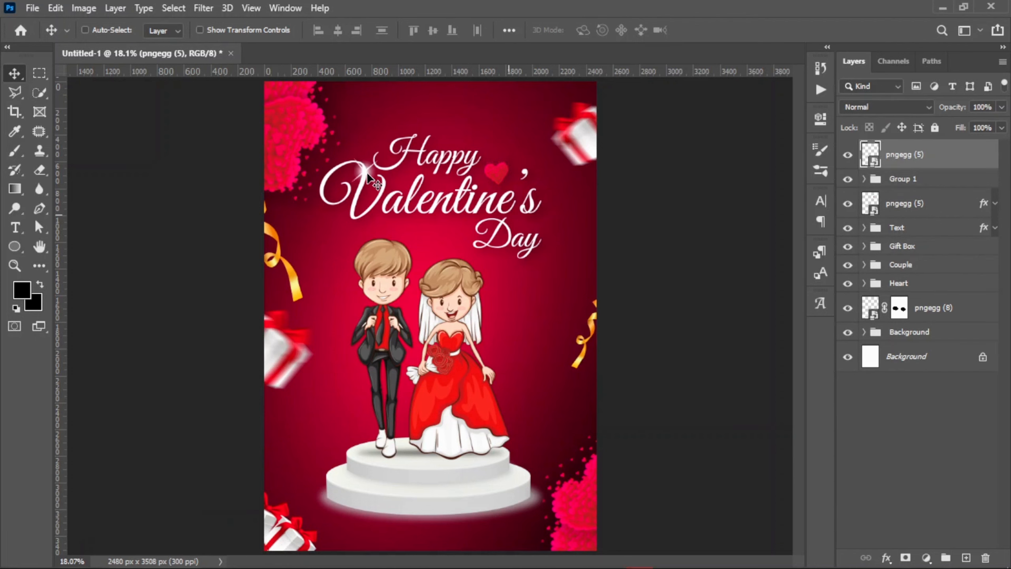
left_click_drag(363, 174, 419, 139)
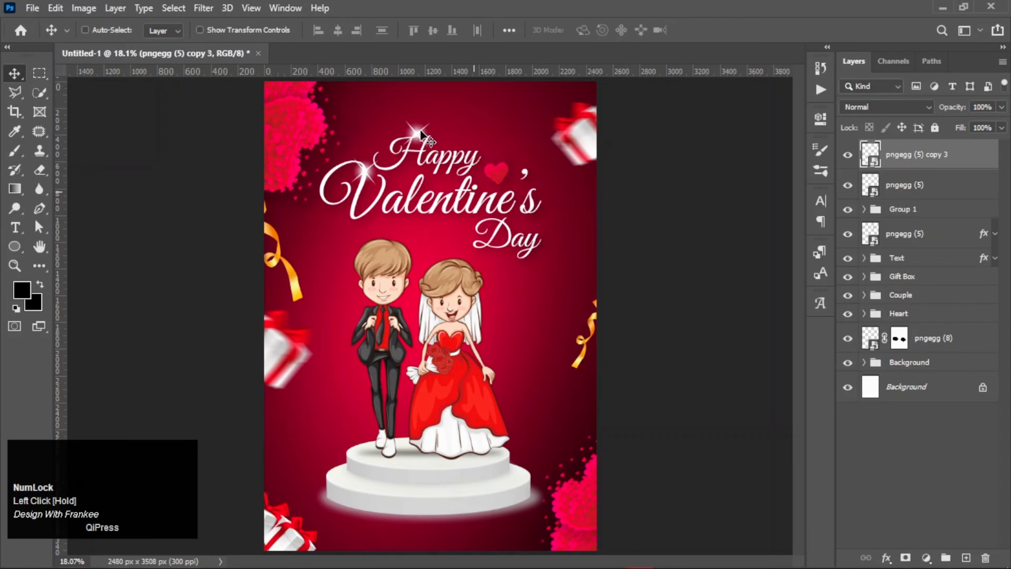
Move the sparkle copy to the end of "Happy", add another copy at the upper-left of "Day", and view the whole poster
scroll(420, 129, "up", 5)
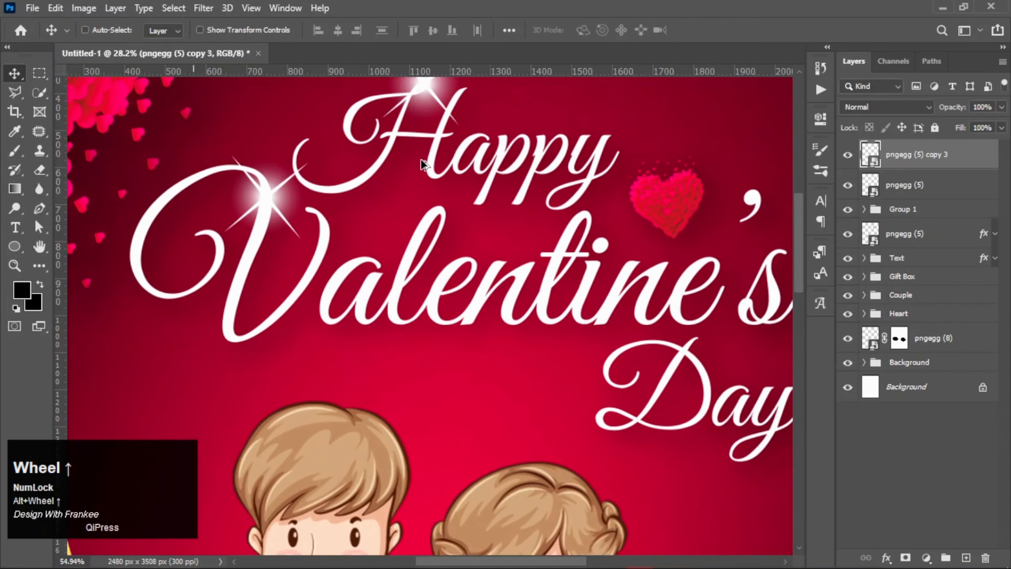
left_click_drag(431, 139, 433, 253)
left_click_drag(429, 201, 621, 431)
scroll(641, 284, "down", 2)
left_click_drag(706, 440, 706, 440)
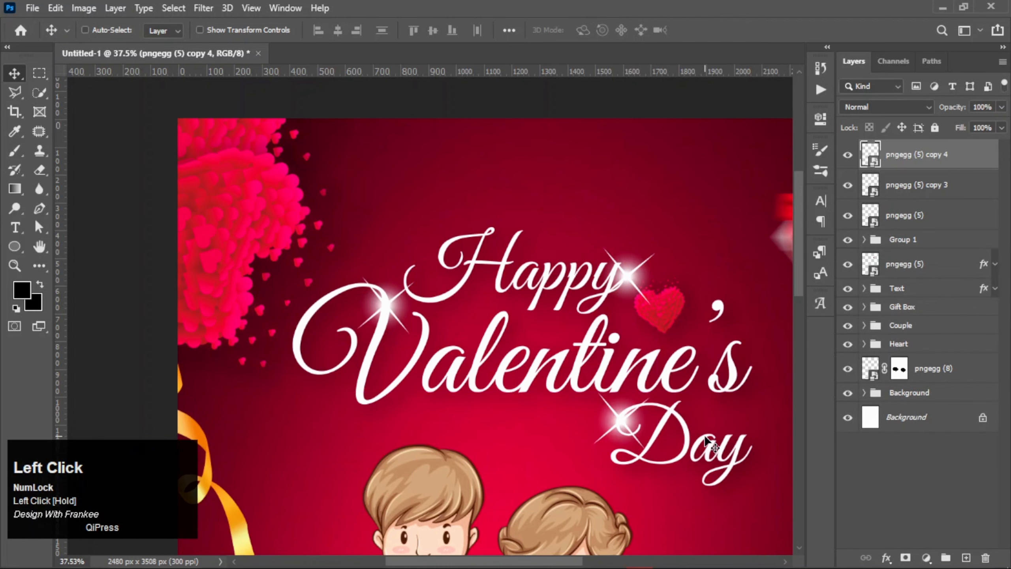
key("ctrl+0")
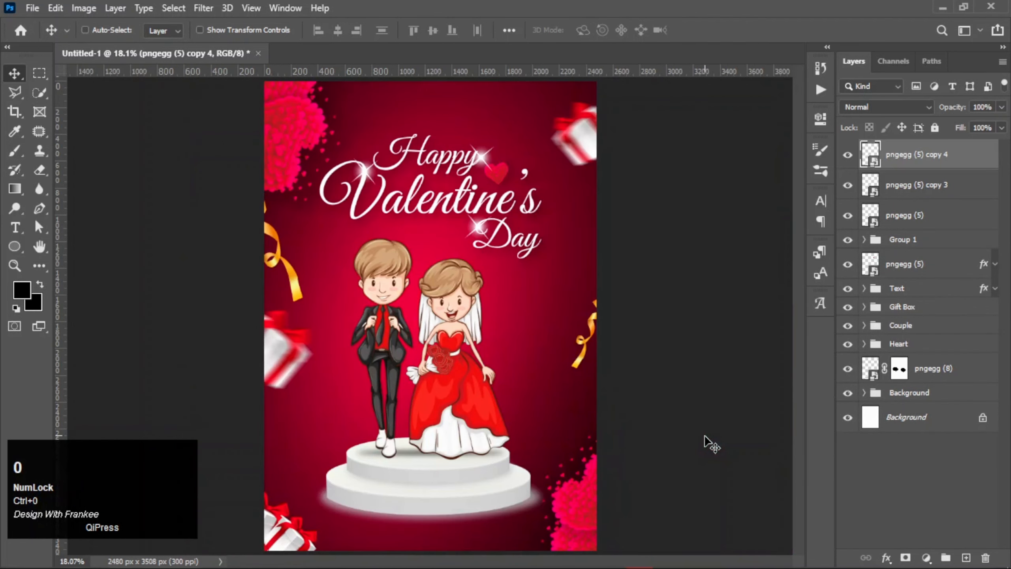
left_click(958, 503)
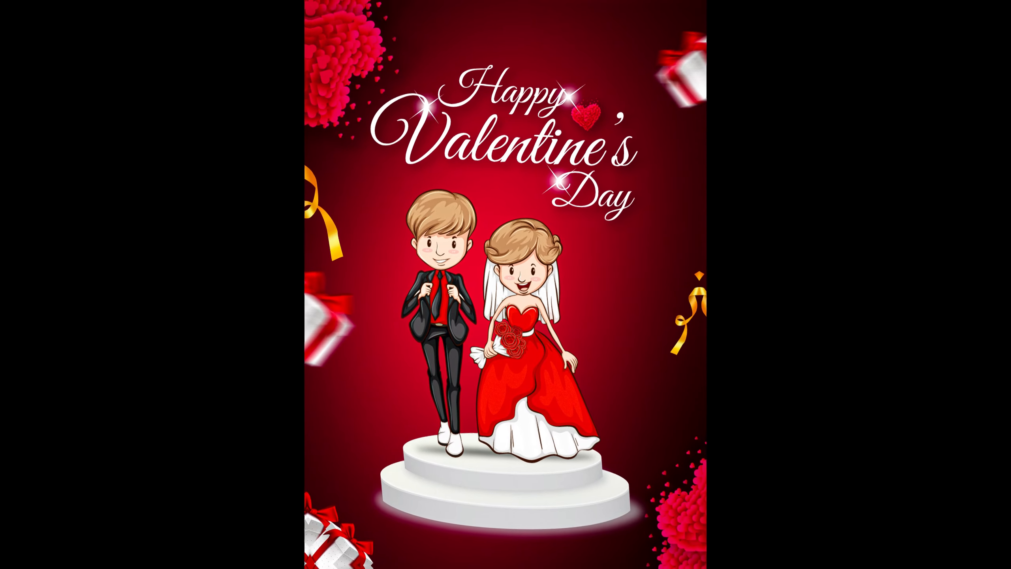